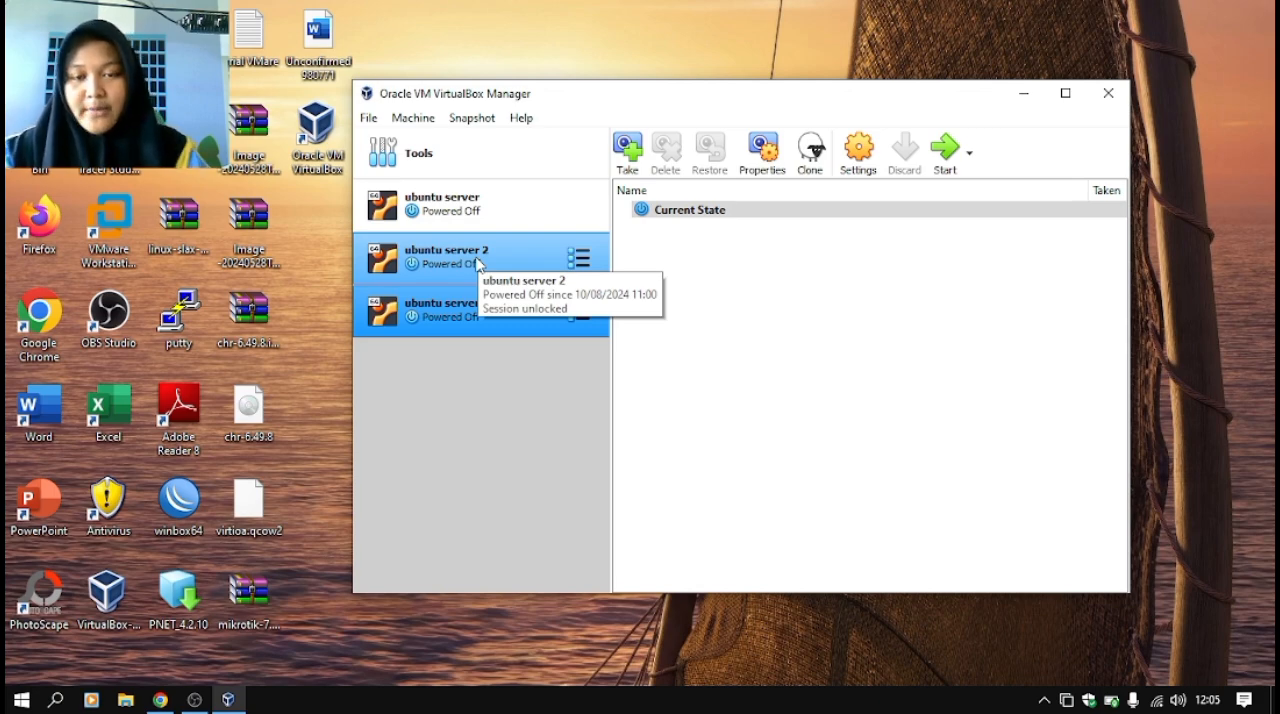
pyautogui.click(478, 302)
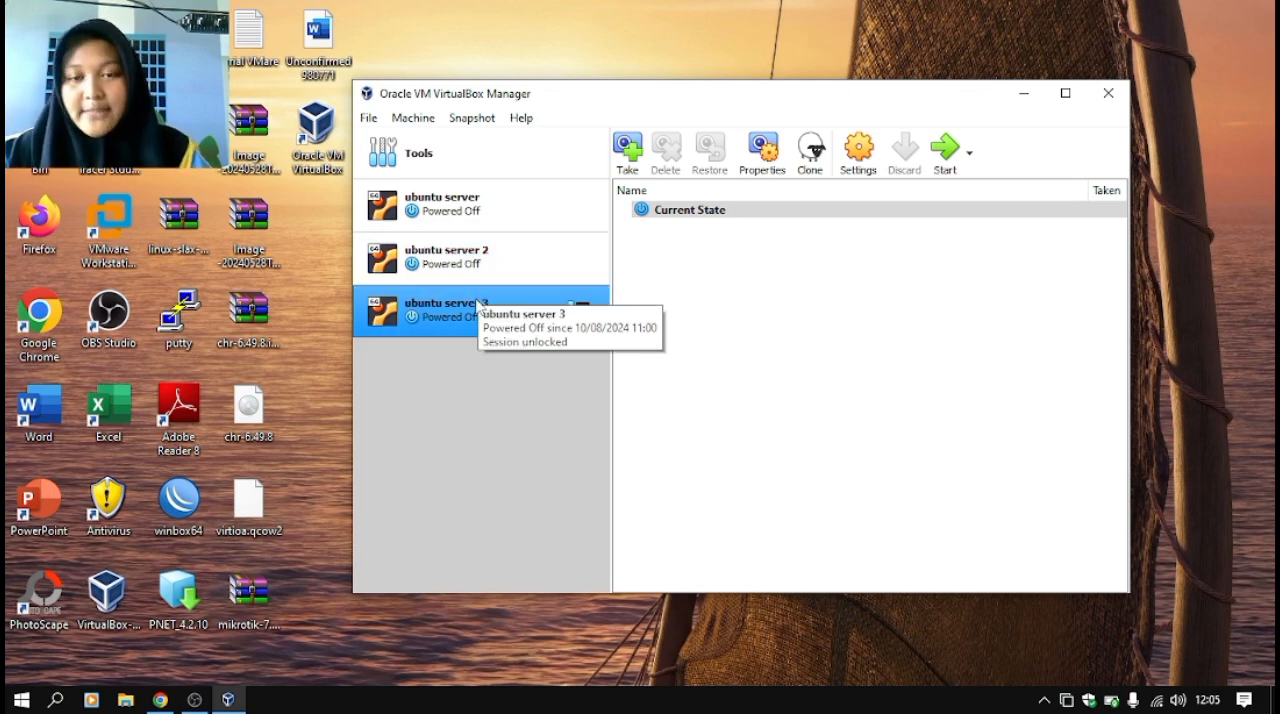
pyautogui.keyDown('ctrl'); pyautogui.click(480, 268); pyautogui.keyUp('ctrl')
pyautogui.click(487, 290)
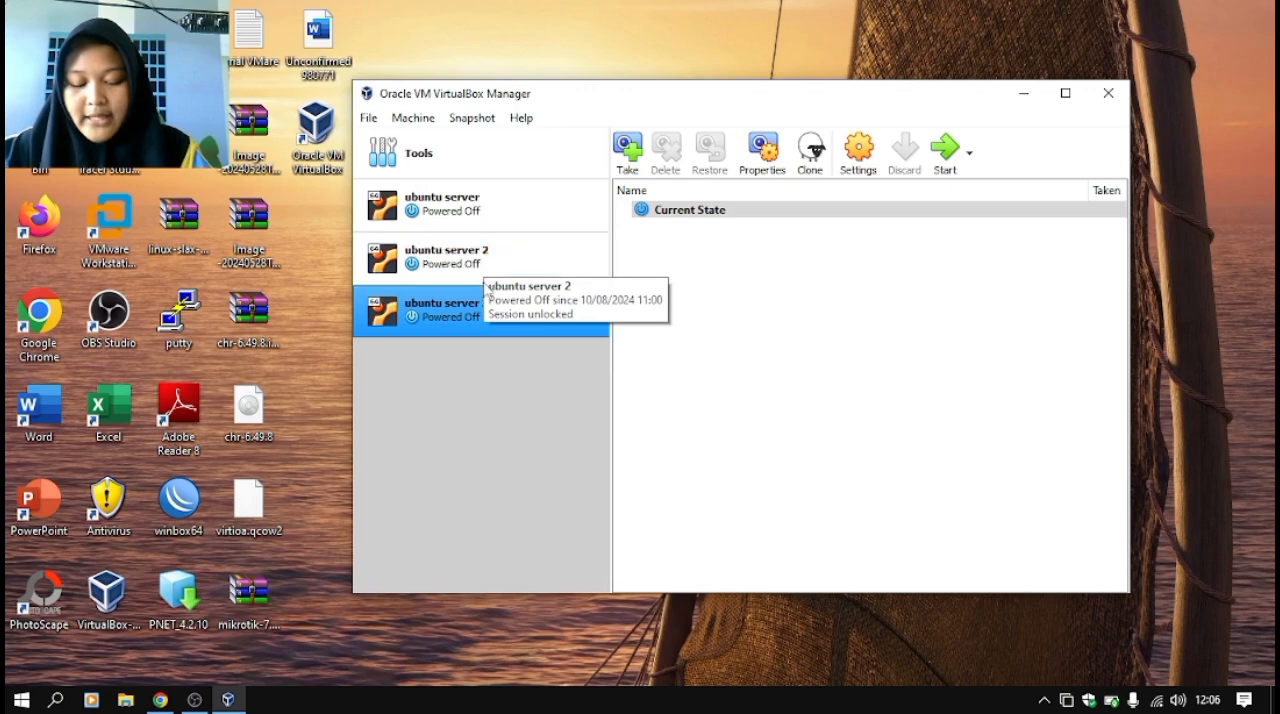
pyautogui.keyDown('ctrl'); pyautogui.click(483, 278); pyautogui.keyUp('ctrl')
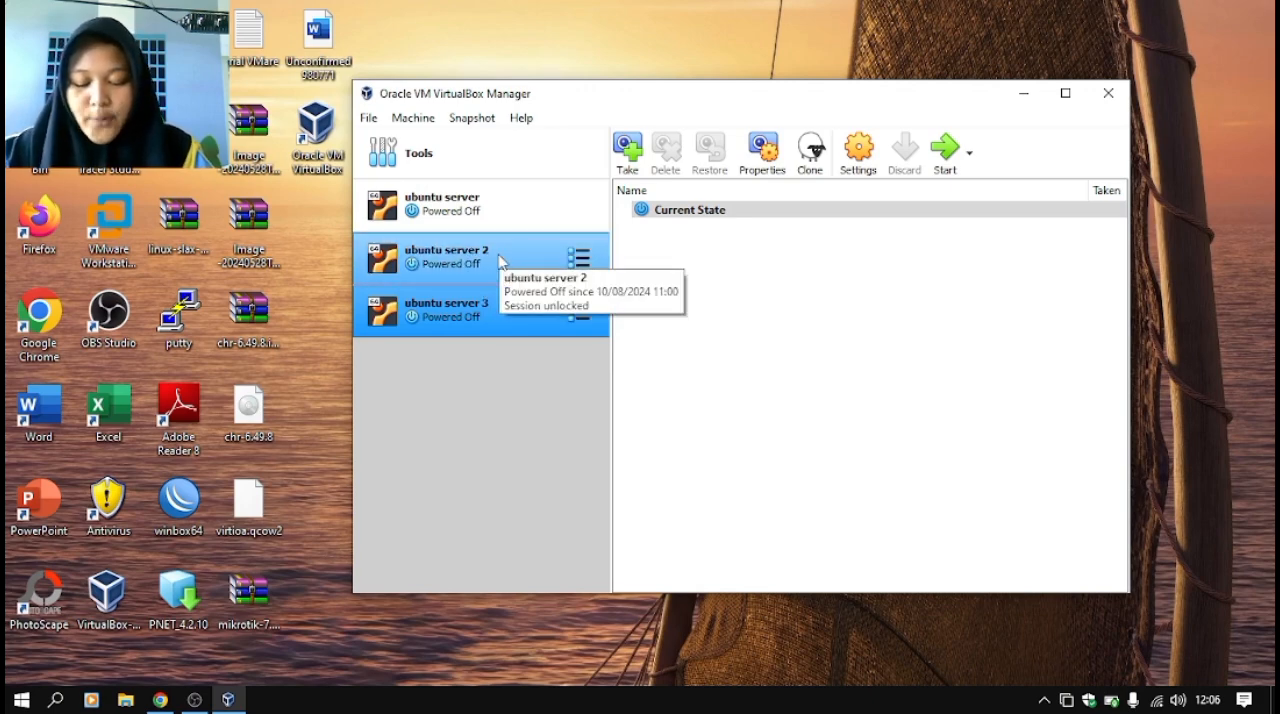
pyautogui.keyDown('ctrl'); pyautogui.click(502, 268); pyautogui.keyUp('ctrl')
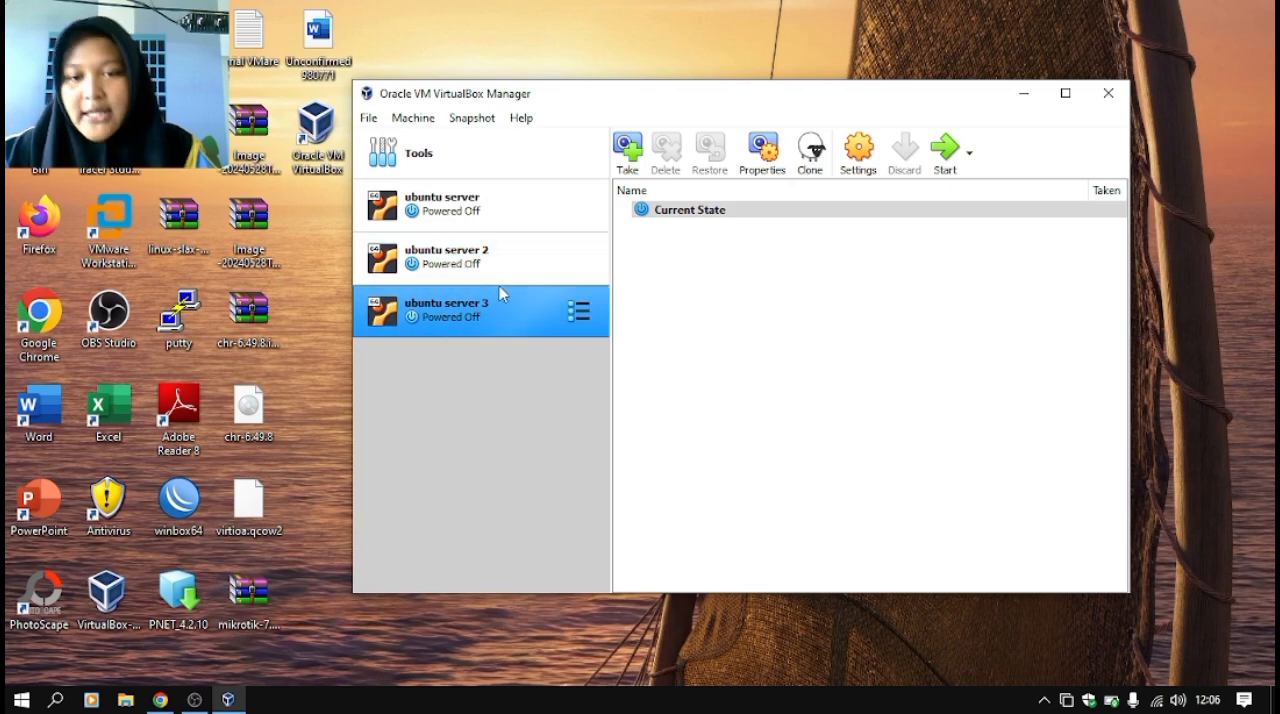
pyautogui.keyDown('ctrl'); pyautogui.click(506, 280); pyautogui.keyUp('ctrl')
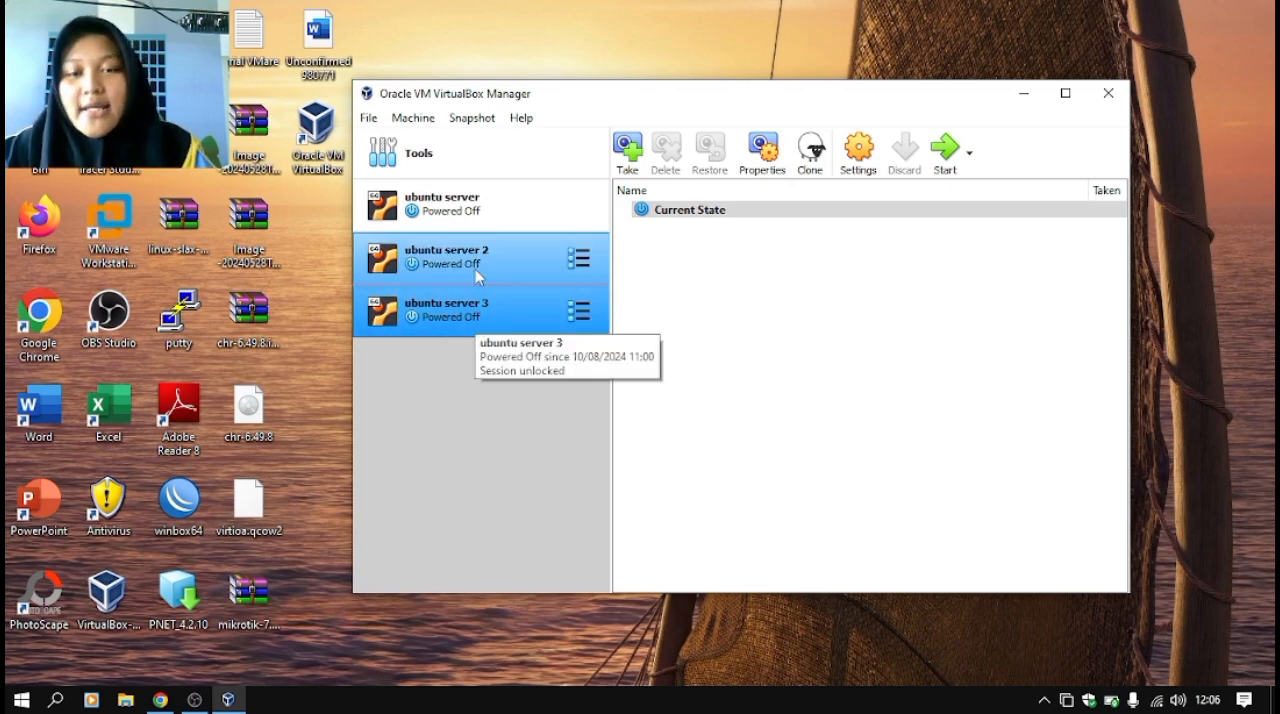
pyautogui.keyDown('ctrl'); pyautogui.click(540, 266); pyautogui.keyUp('ctrl')
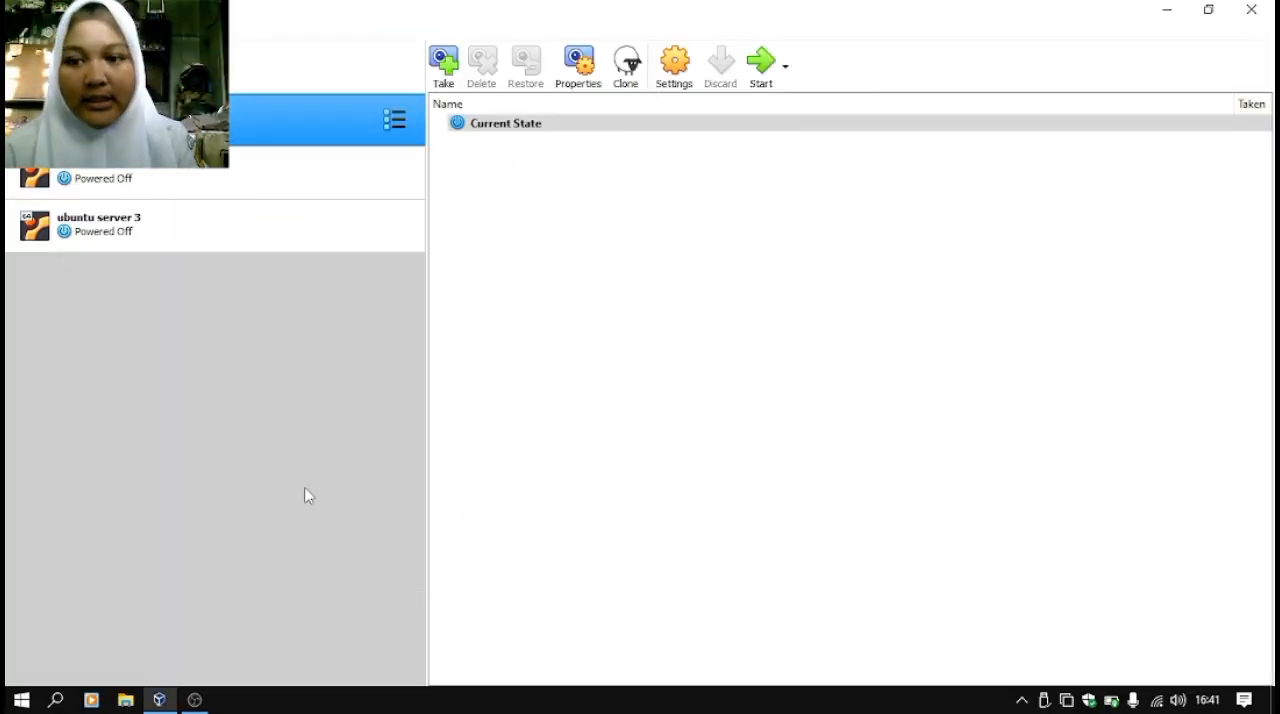
# - Open the network settings of the ubuntu server 2 virtual machine and keep Adapter 1 attached to NAT
pyautogui.click(217, 190)
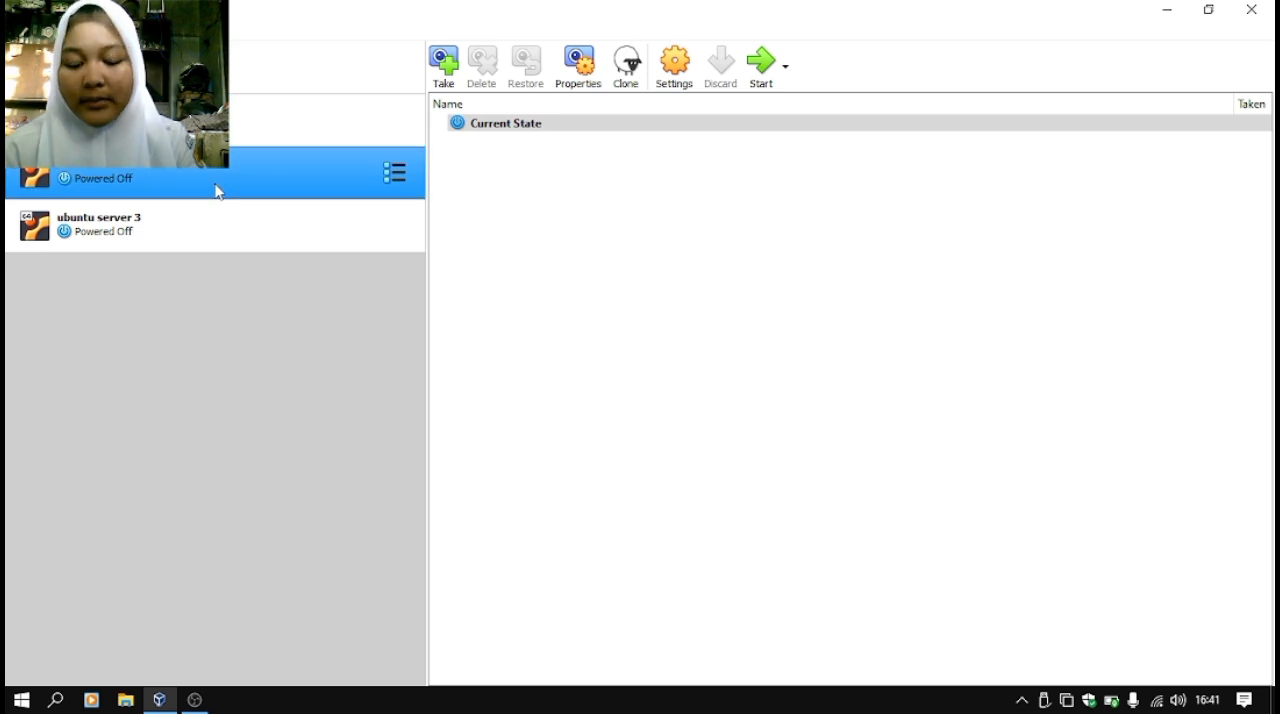
pyautogui.rightClick(217, 190)
pyautogui.click(281, 201)
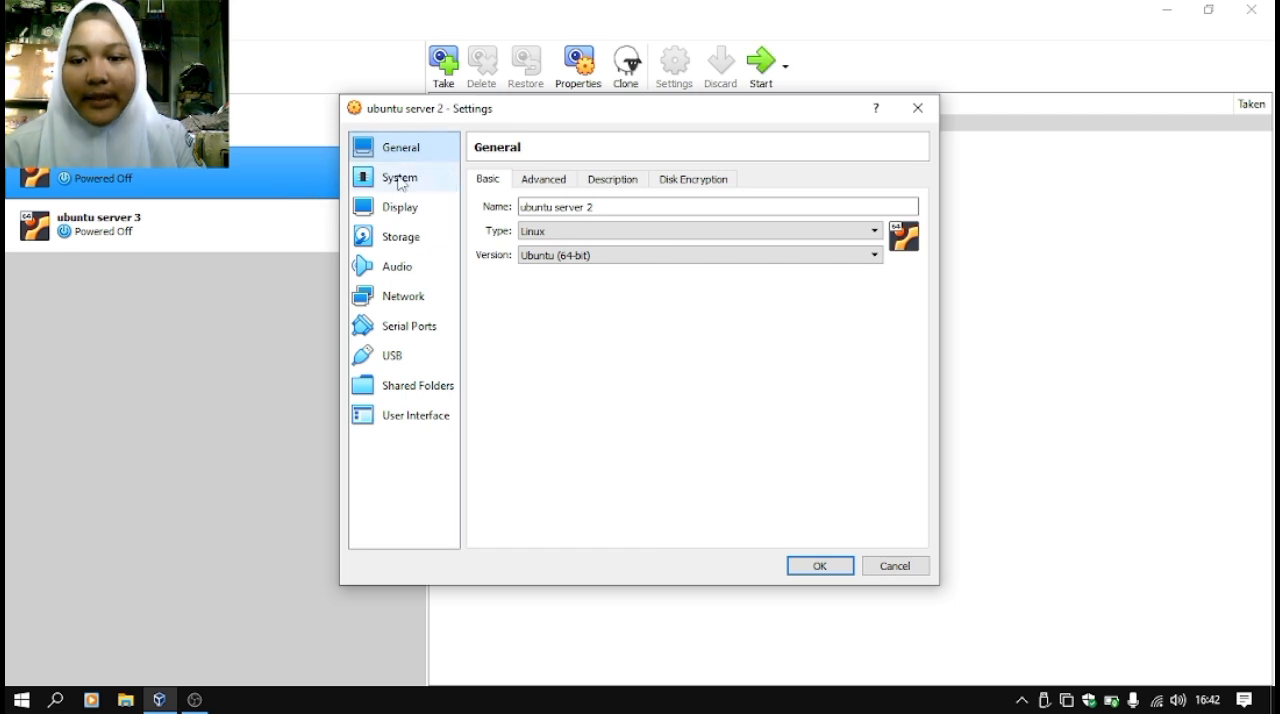
pyautogui.click(393, 298)
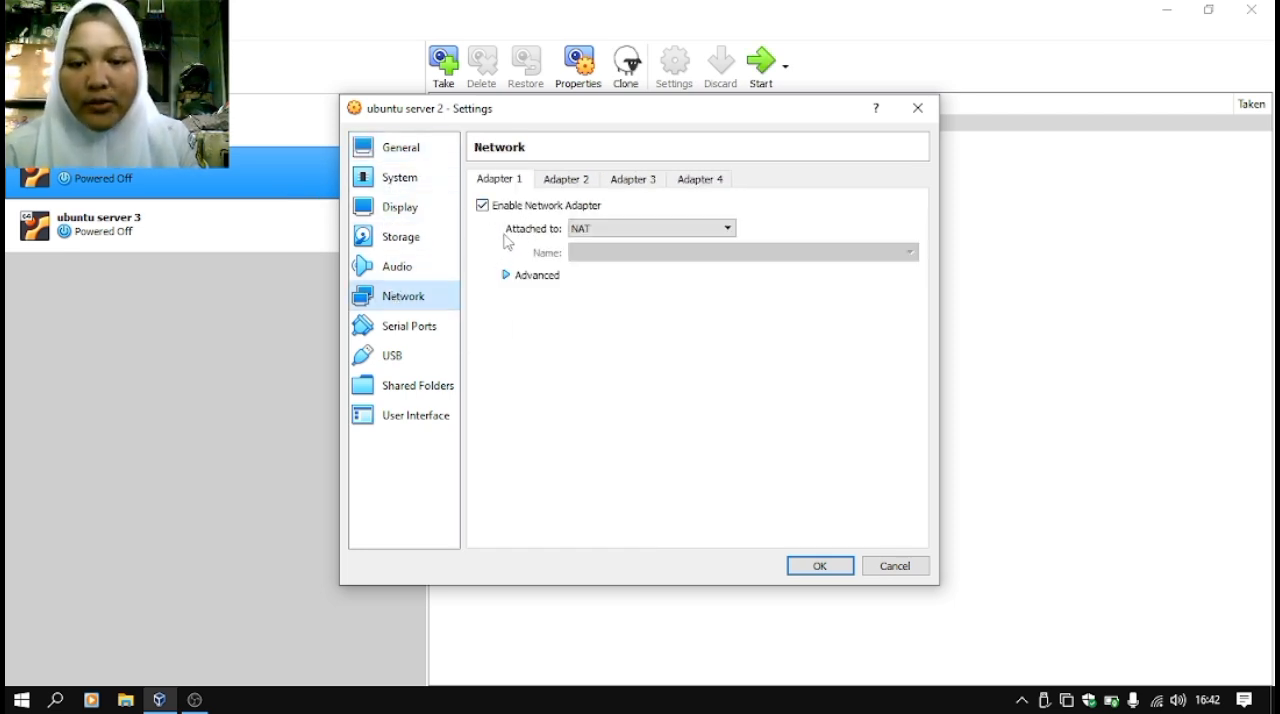
pyautogui.click(638, 230)
pyautogui.click(622, 251)
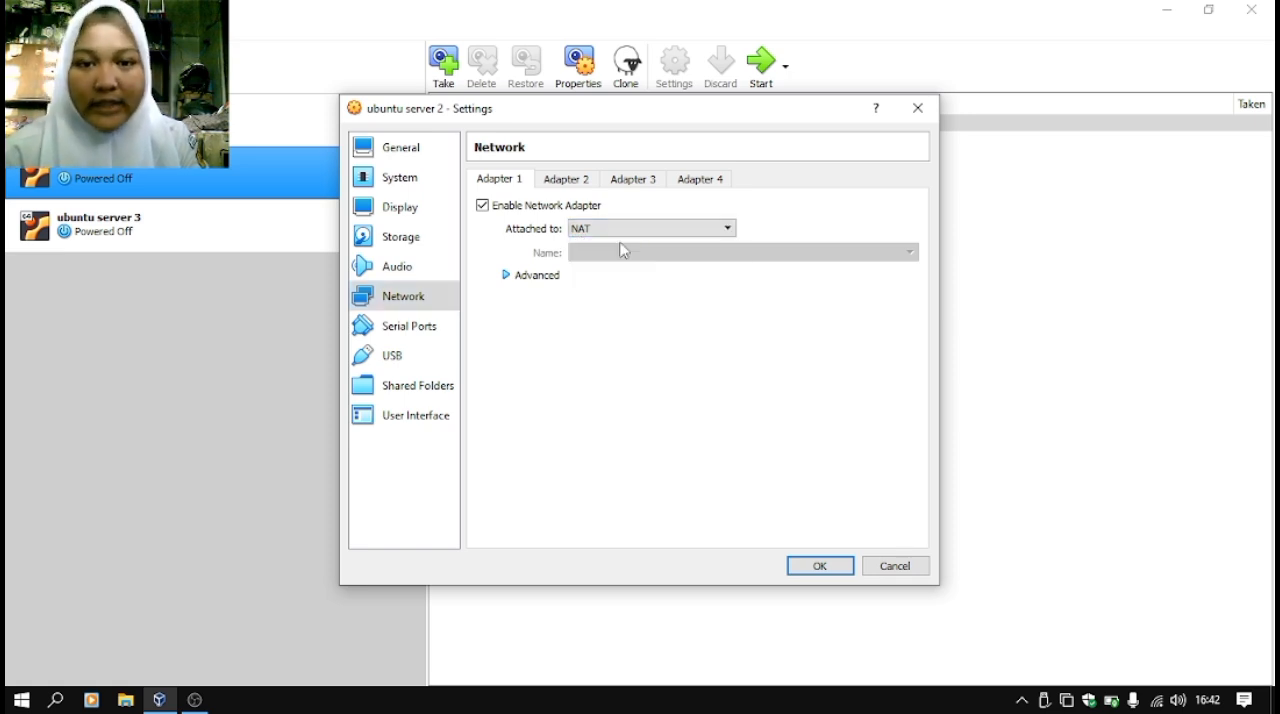
# - Generate a new random MAC address in Adapter 1's advanced options for ubuntu server 2 and save the settings
pyautogui.click(506, 275)
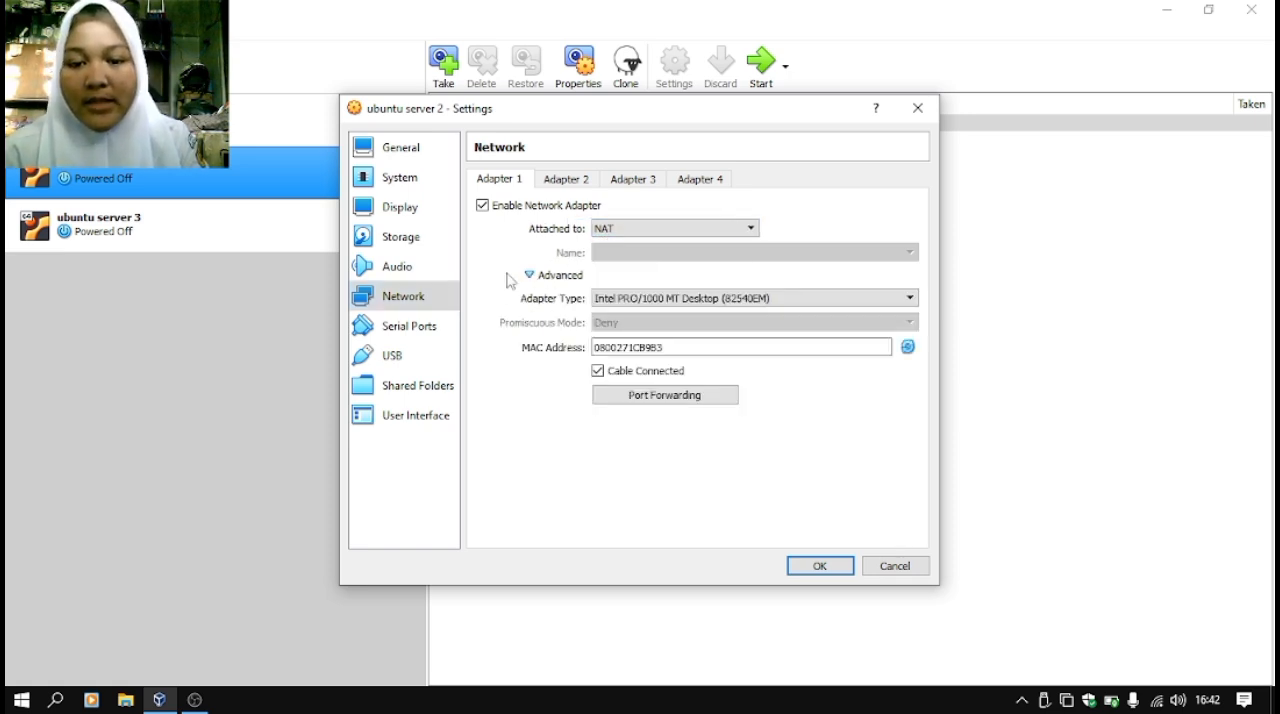
pyautogui.click(530, 277)
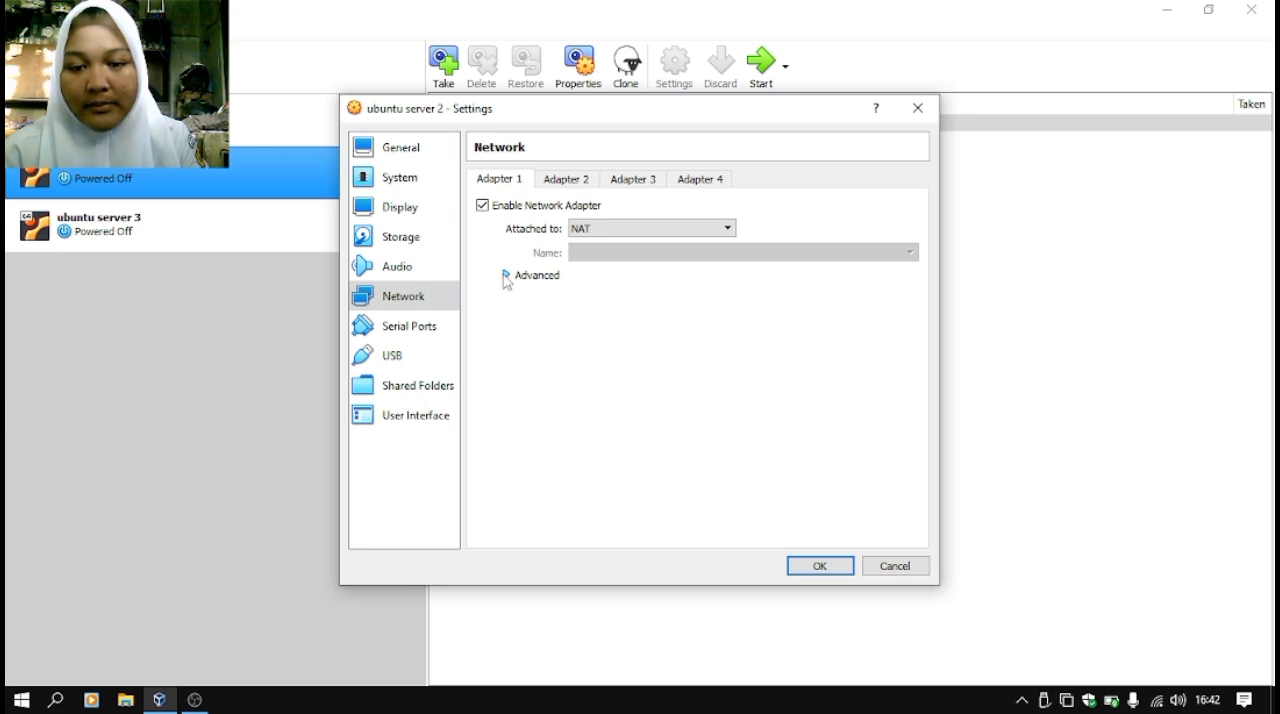
pyautogui.click(506, 276)
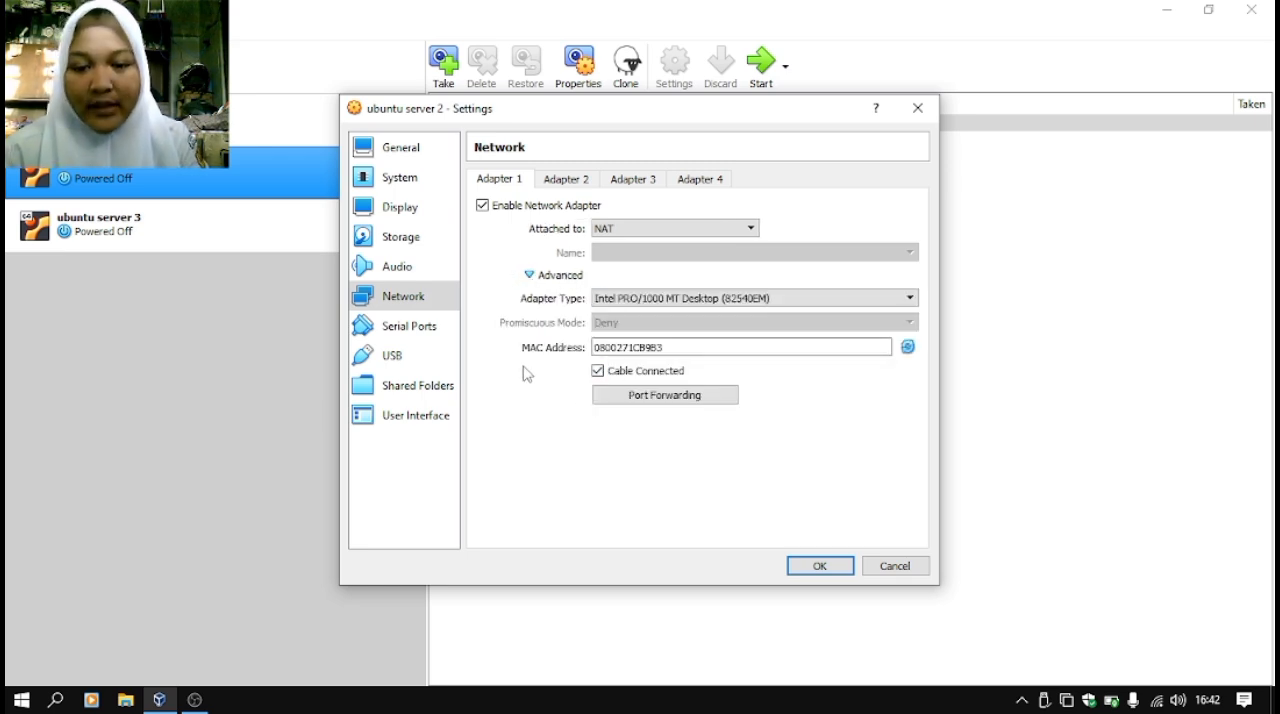
pyautogui.click(597, 347)
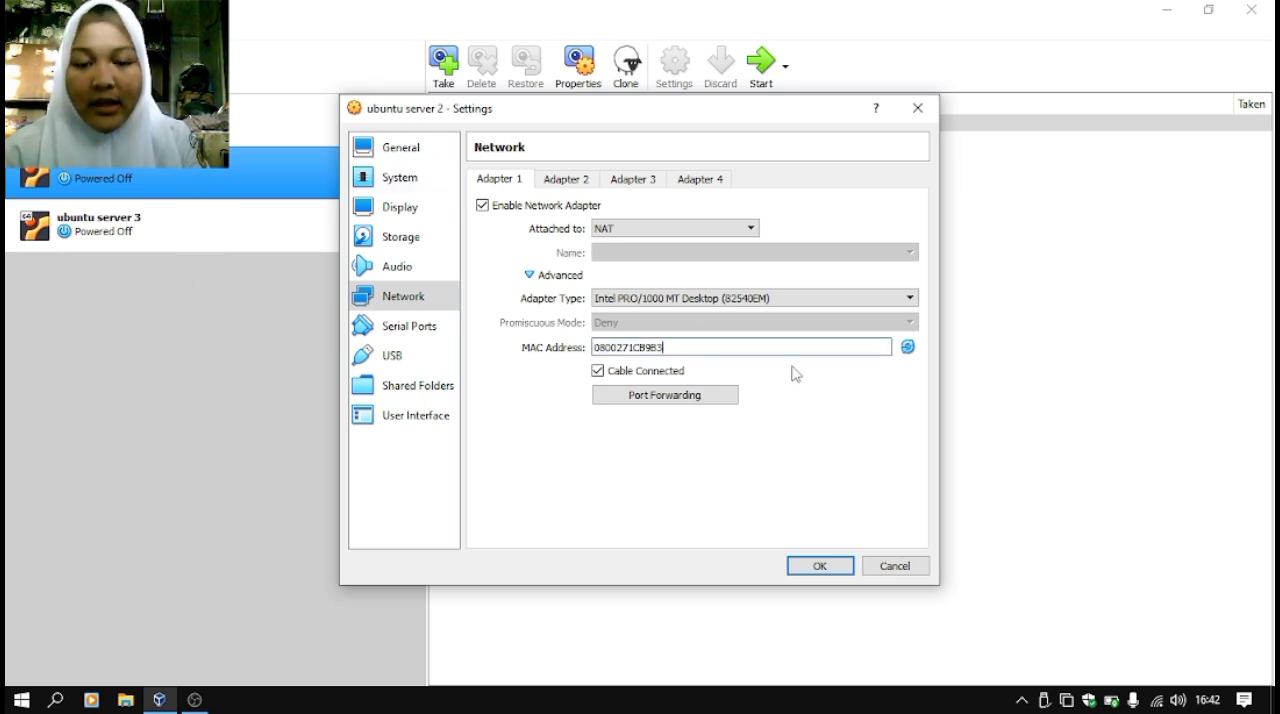
pyautogui.click(907, 348)
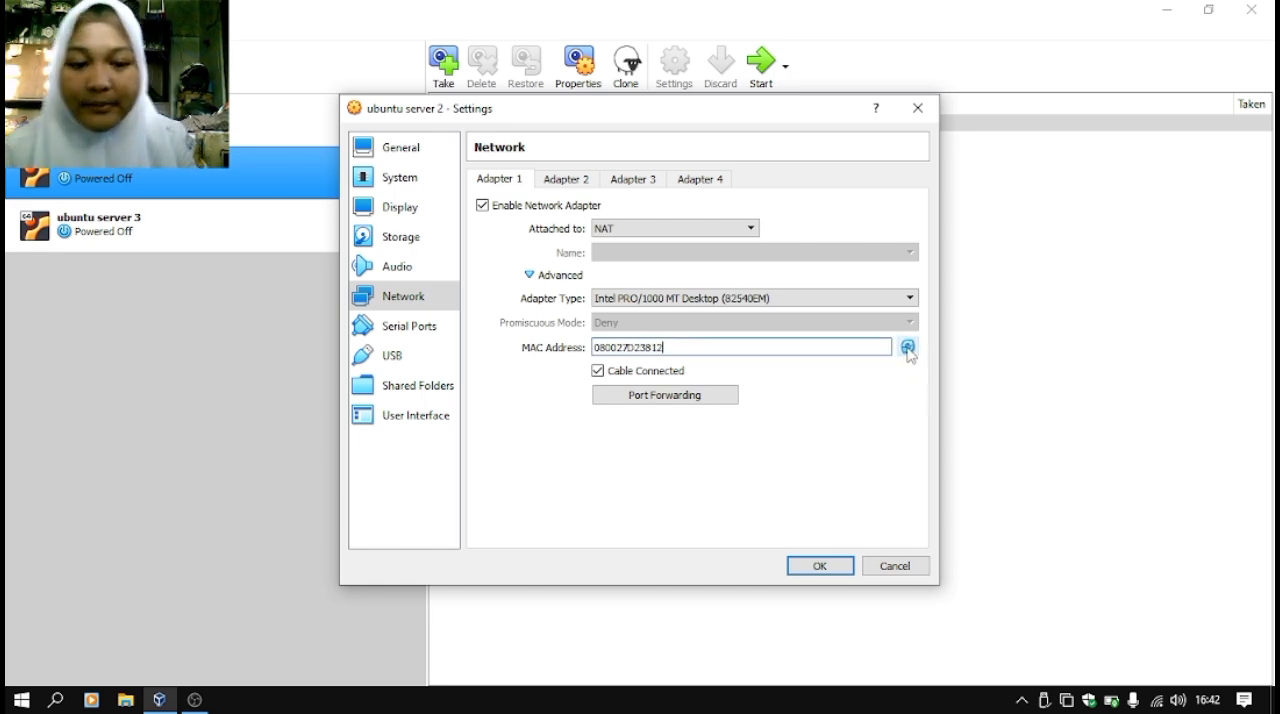
pyautogui.click(907, 348)
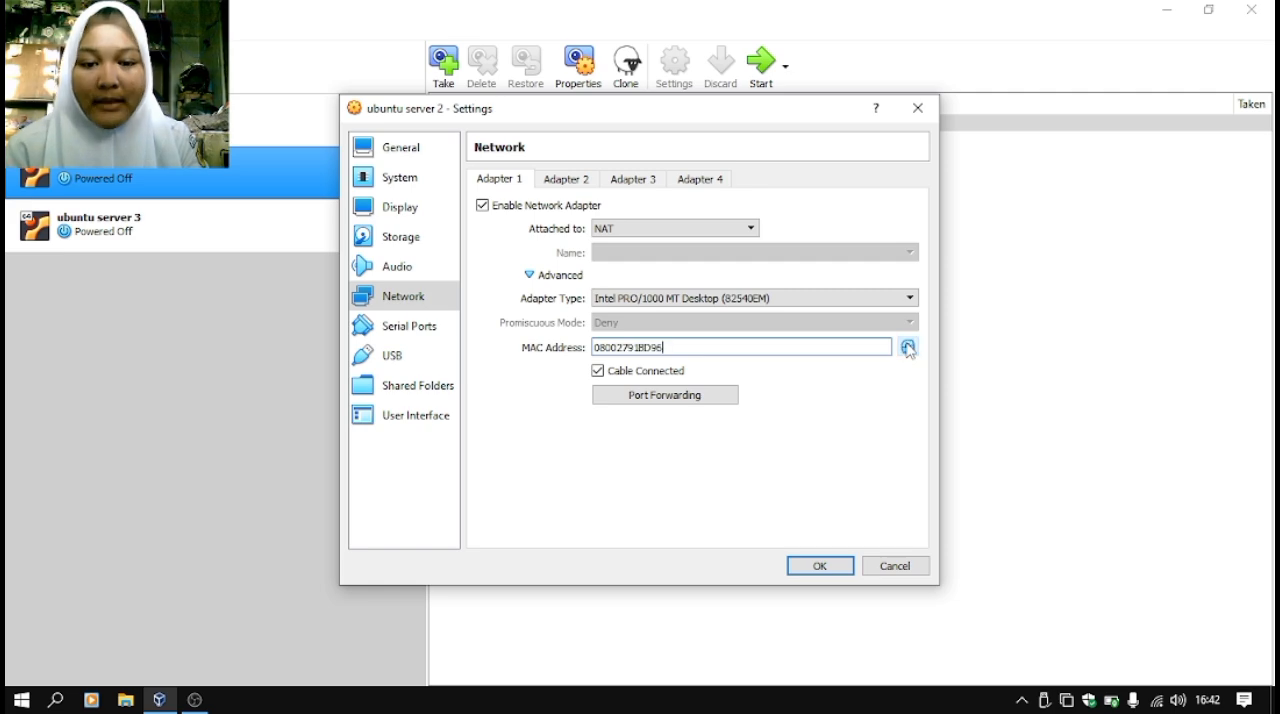
pyautogui.click(694, 352)
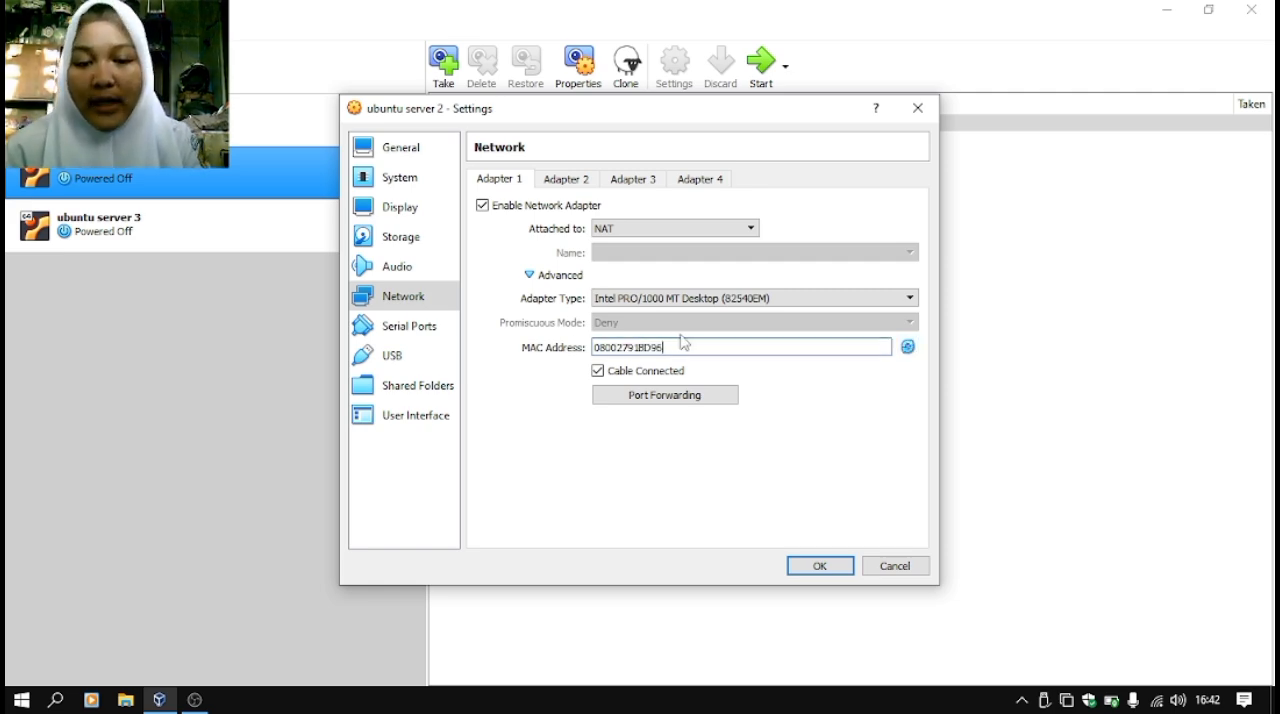
pyautogui.click(819, 566)
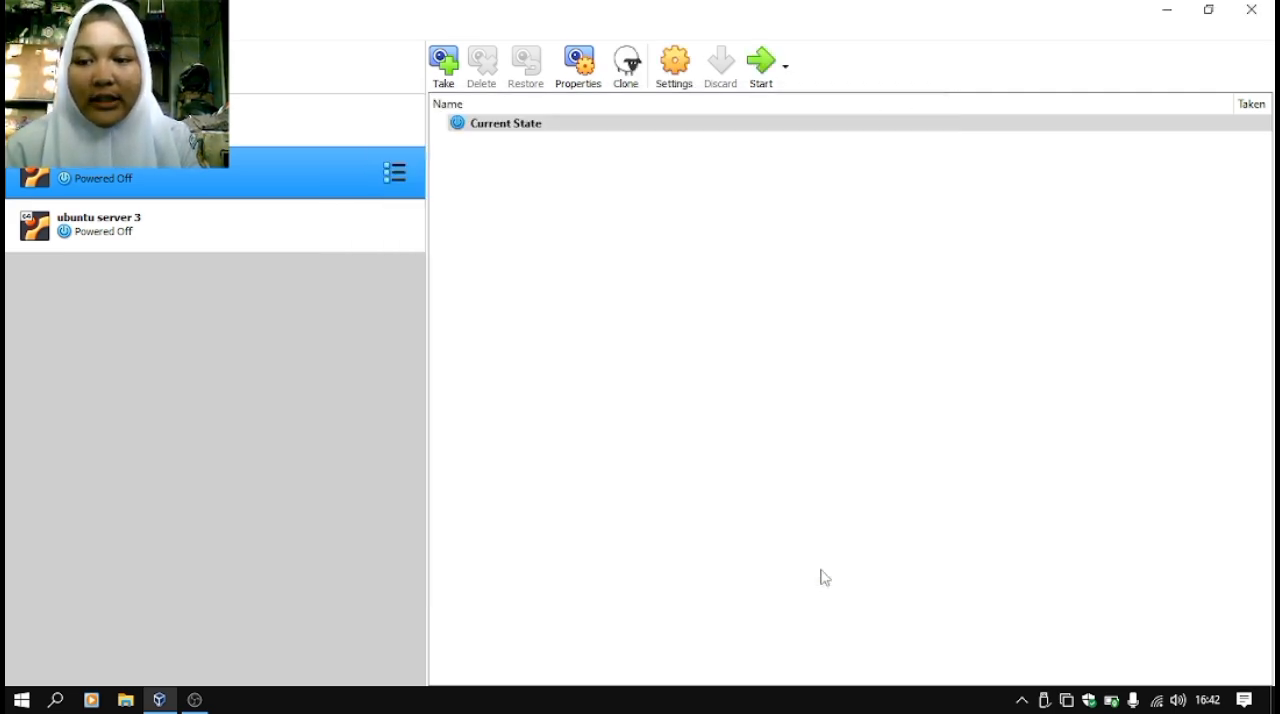
# - Generate a new random MAC address for Adapter 1 of ubuntu server 3 and save its settings
pyautogui.click(240, 213)
pyautogui.rightClick(240, 213)
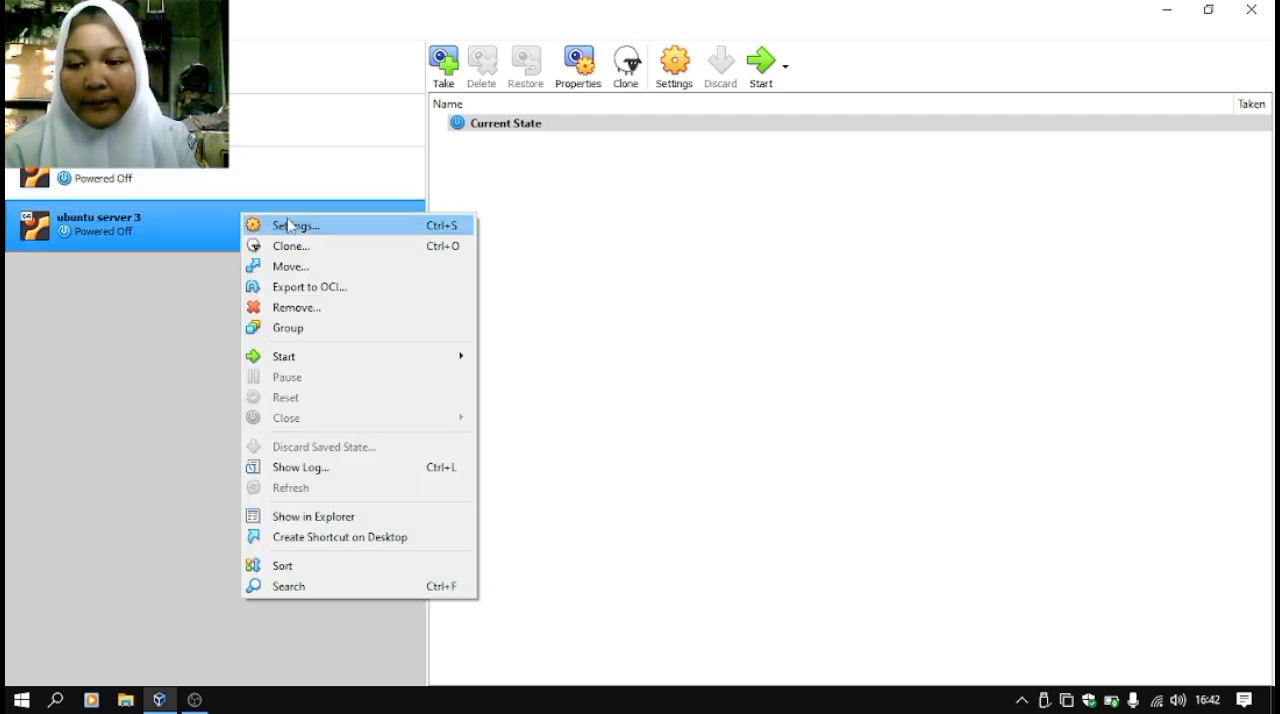
pyautogui.click(289, 225)
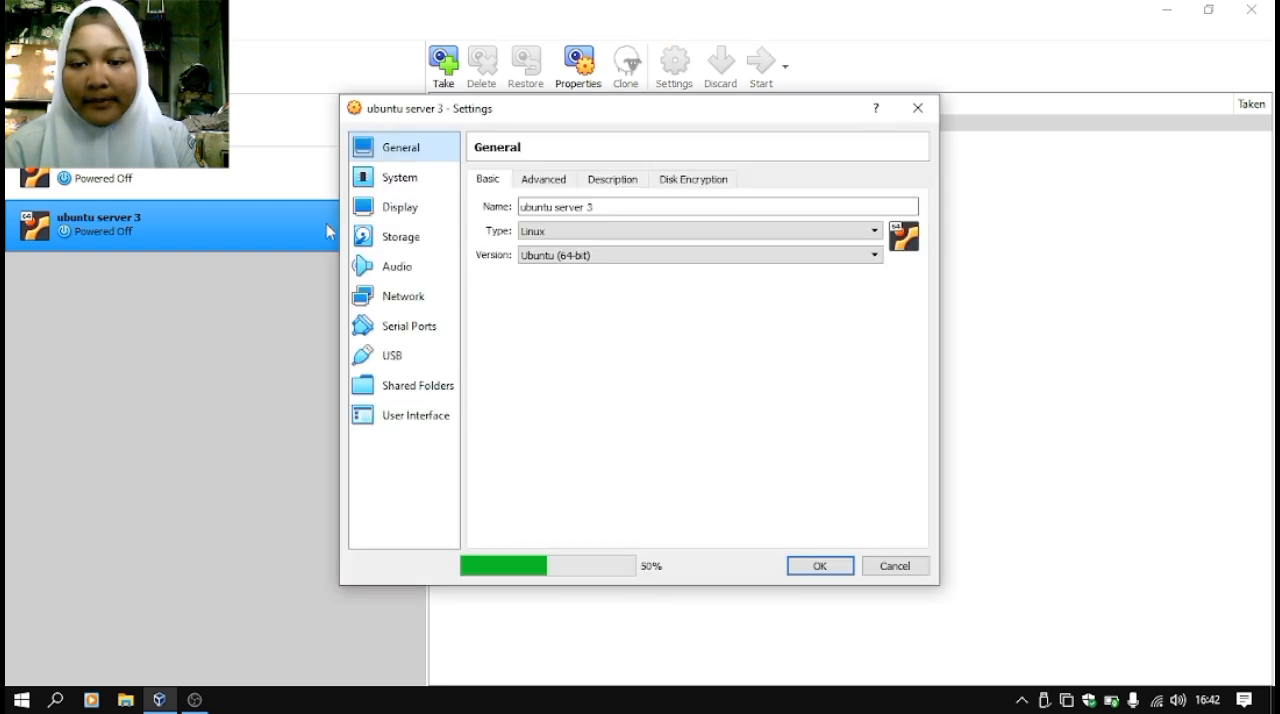
pyautogui.click(395, 300)
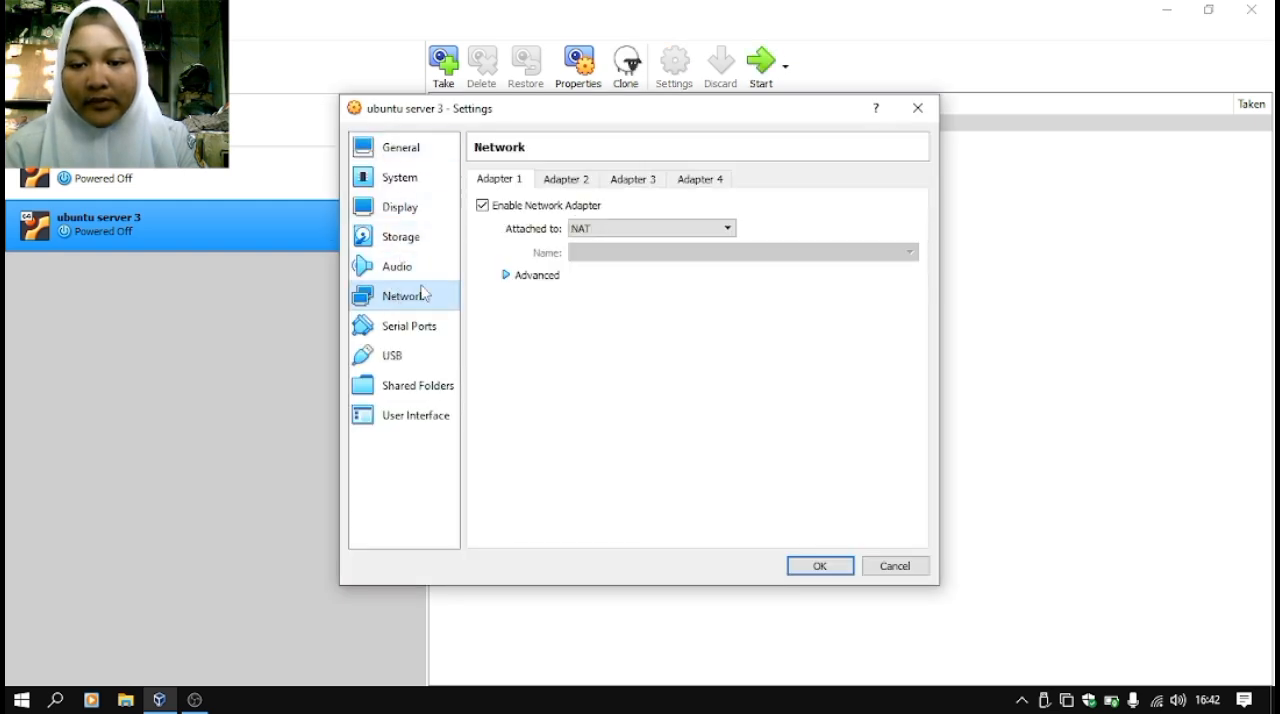
pyautogui.click(510, 275)
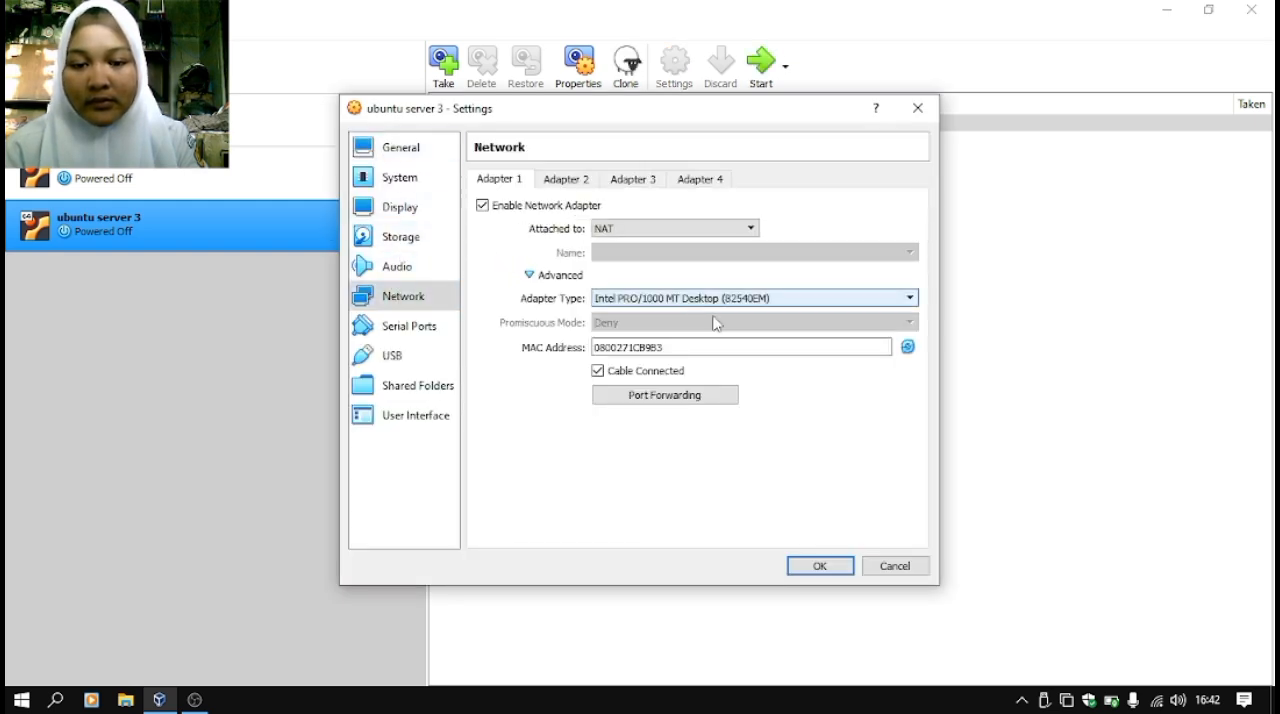
pyautogui.click(907, 347)
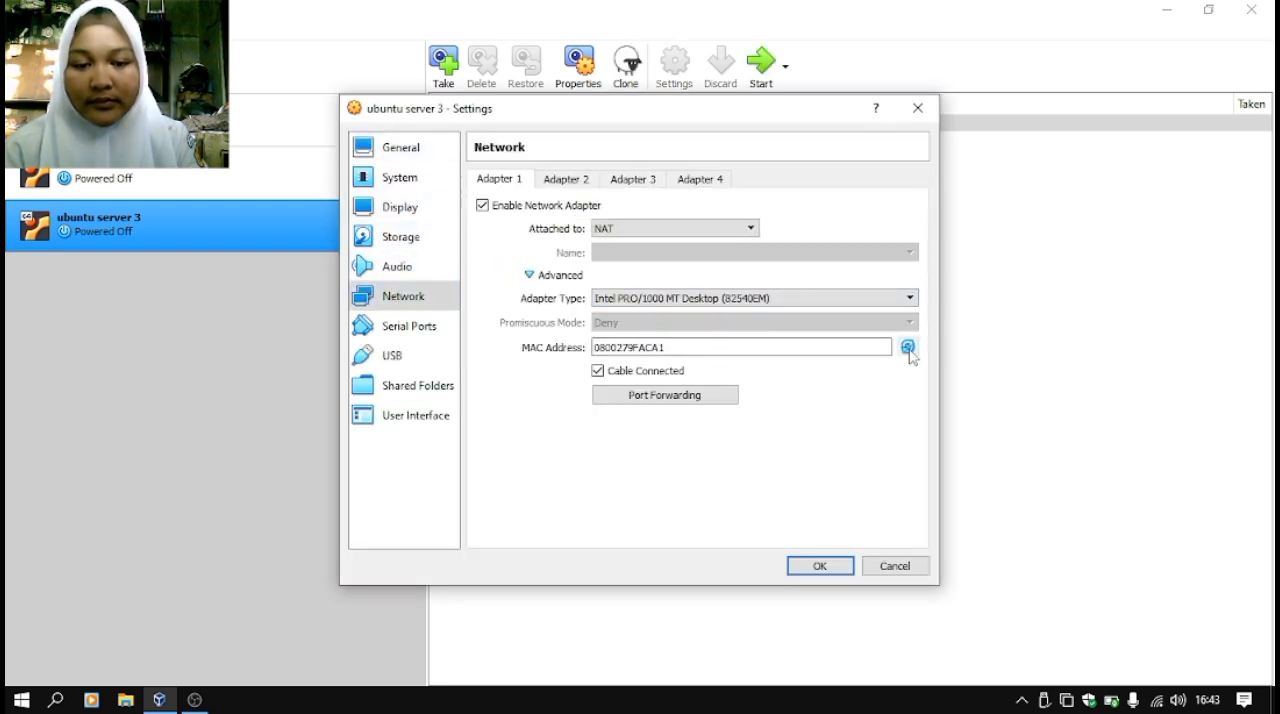
pyautogui.click(817, 567)
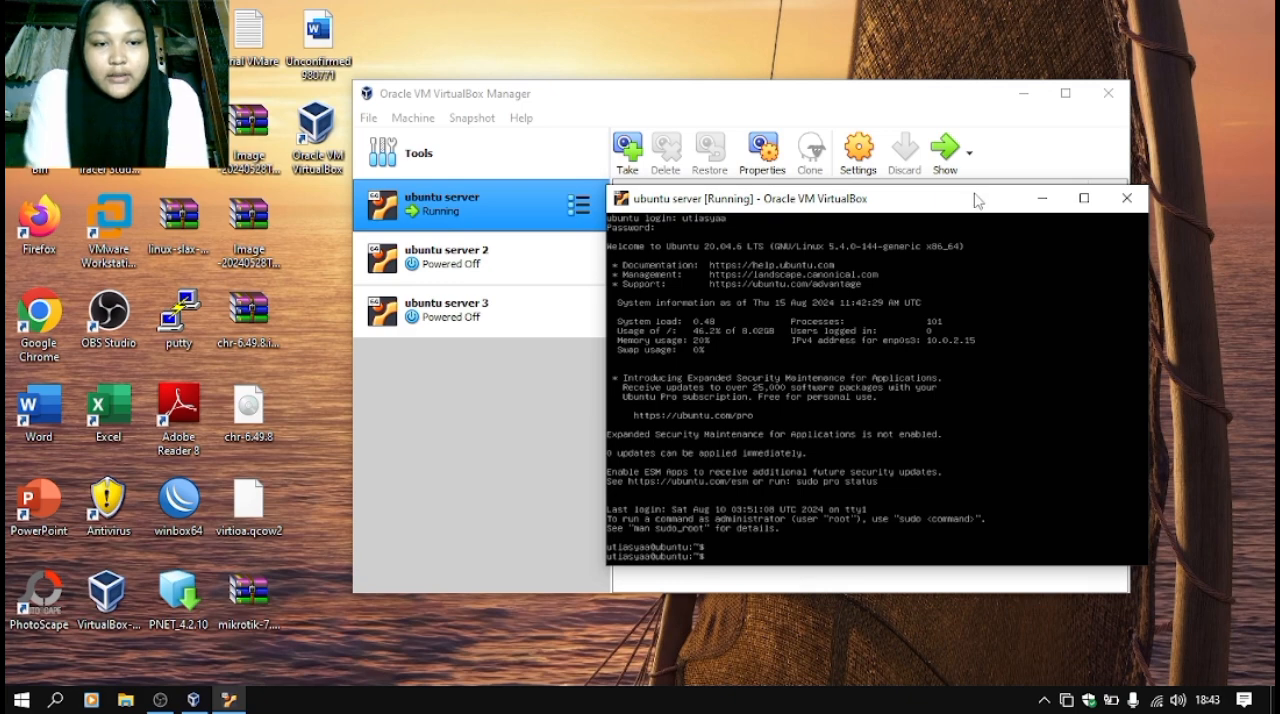
# - Set Adapter 1 of the running ubuntu server machine to NAT in its network settings and save them
pyautogui.moveTo(978, 199); pyautogui.dragTo(1126, 186)
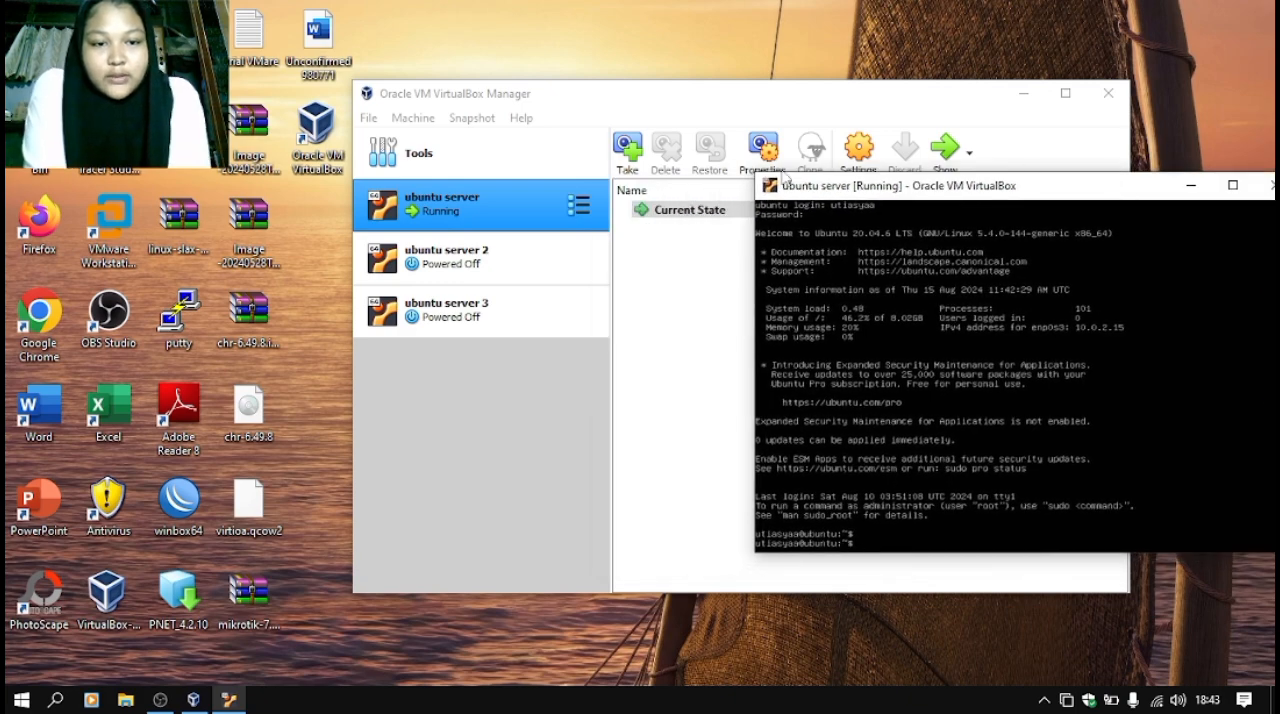
pyautogui.rightClick(485, 233)
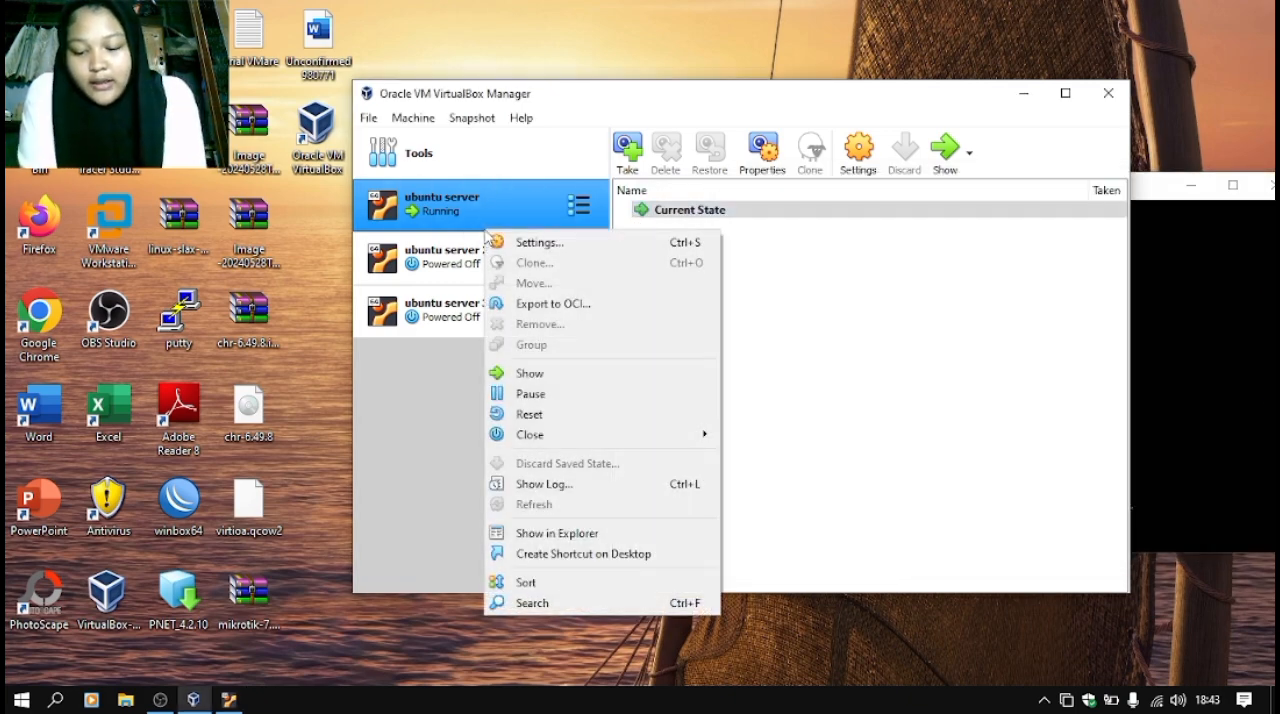
pyautogui.click(560, 245)
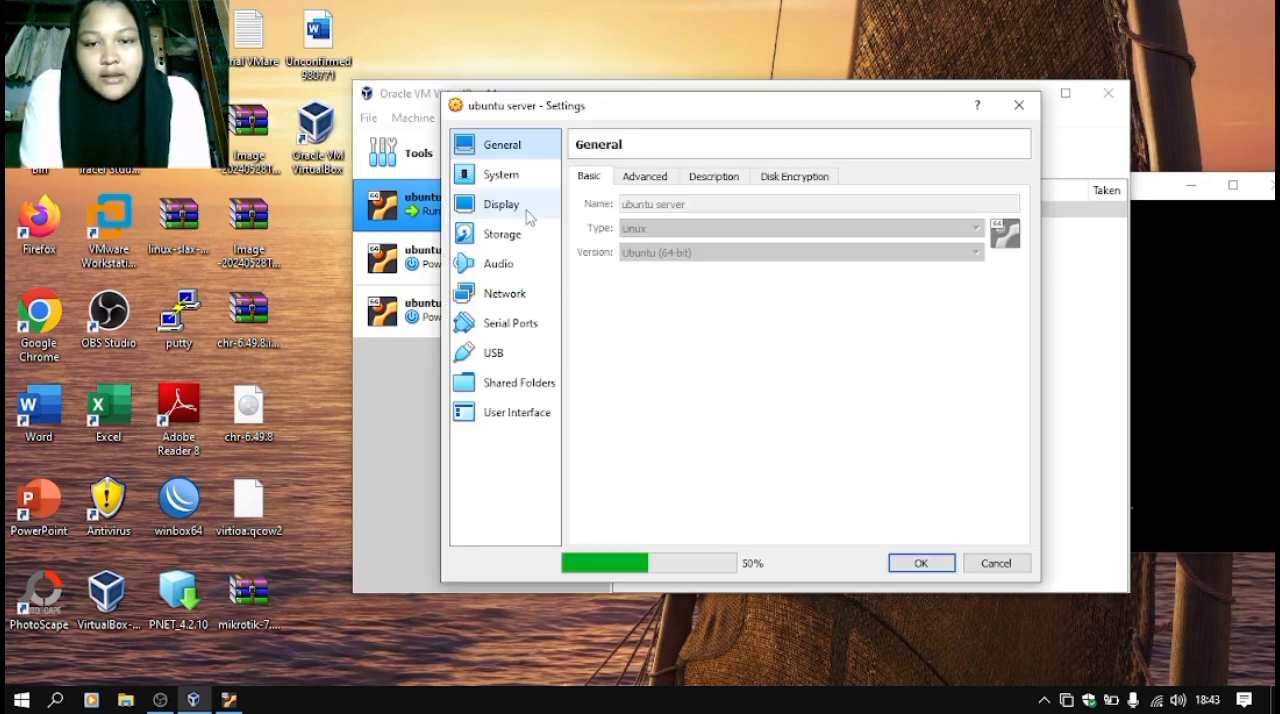
pyautogui.click(506, 294)
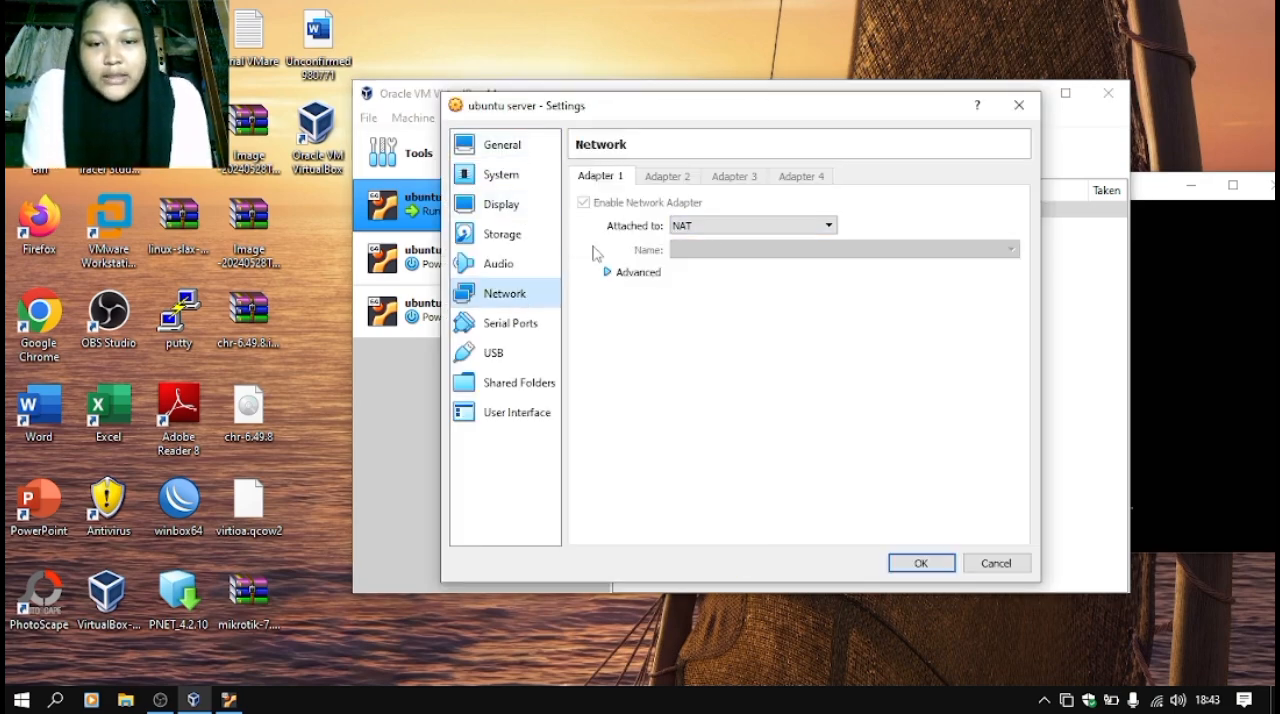
pyautogui.click(729, 225)
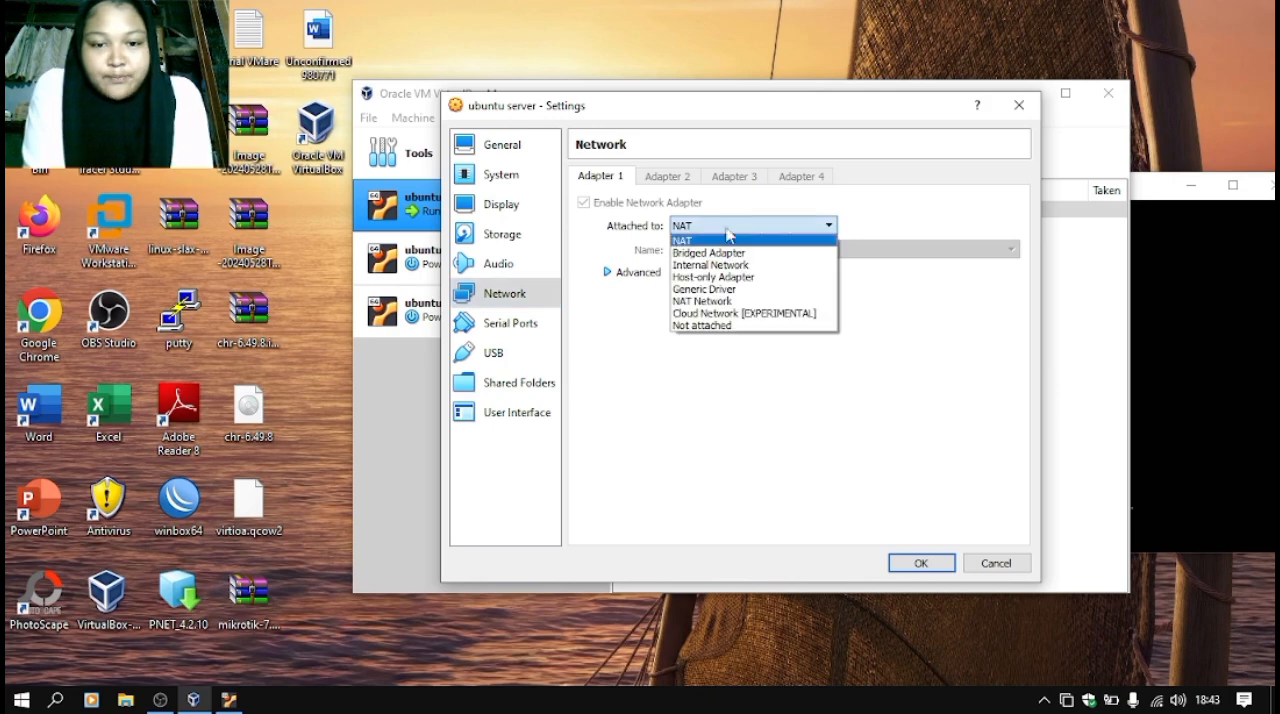
pyautogui.click(725, 241)
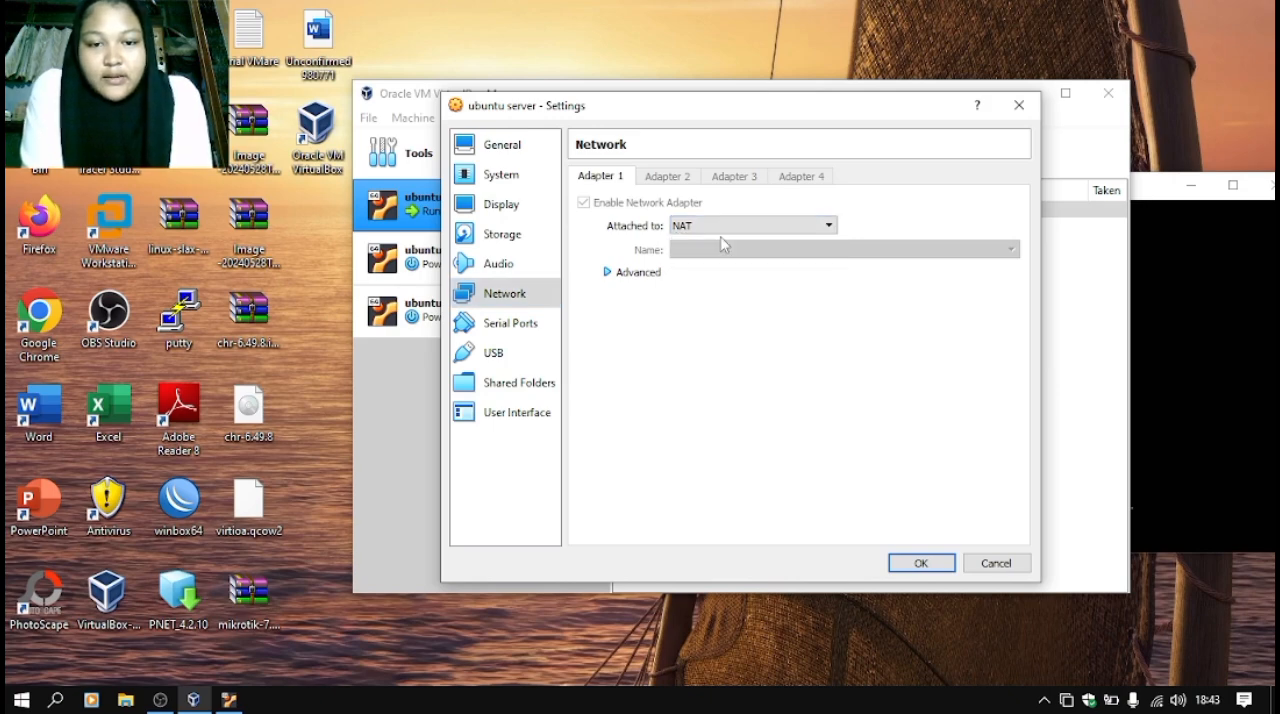
pyautogui.click(914, 569)
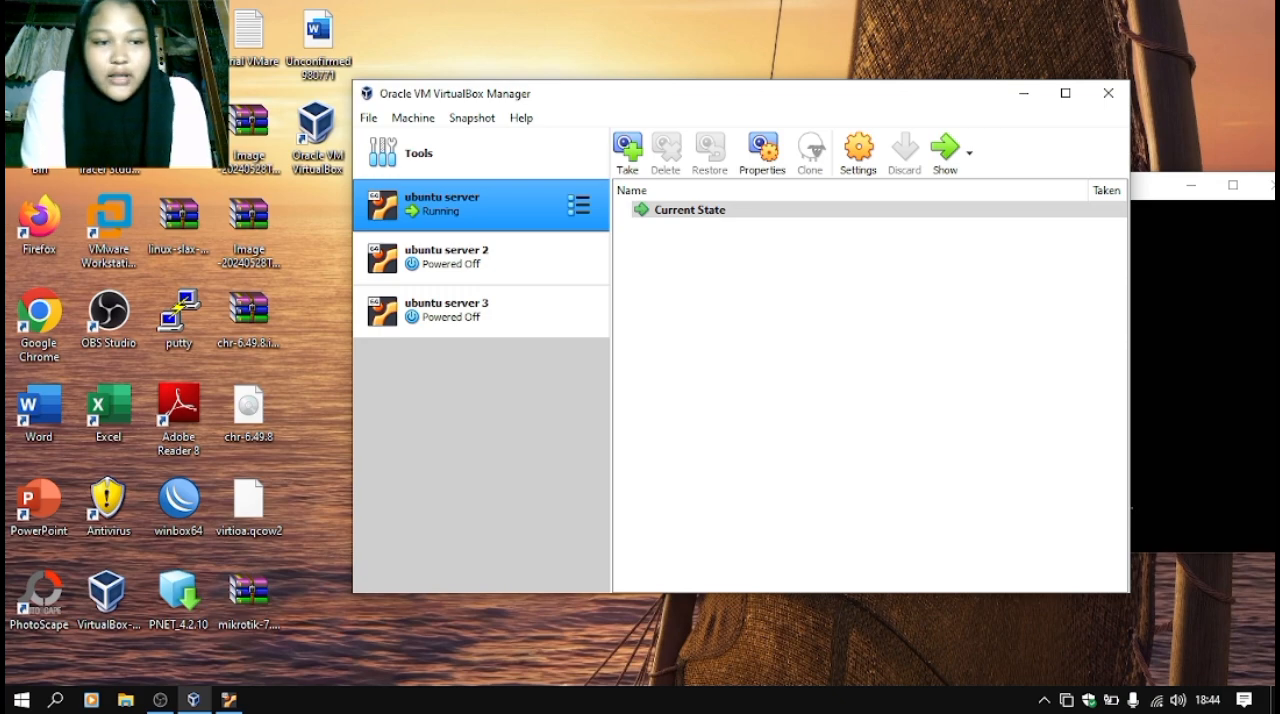
# - Bring the ubuntu server console fully back into view and check the host computer's network connection
pyautogui.moveTo(1160, 186); pyautogui.dragTo(1027, 174)
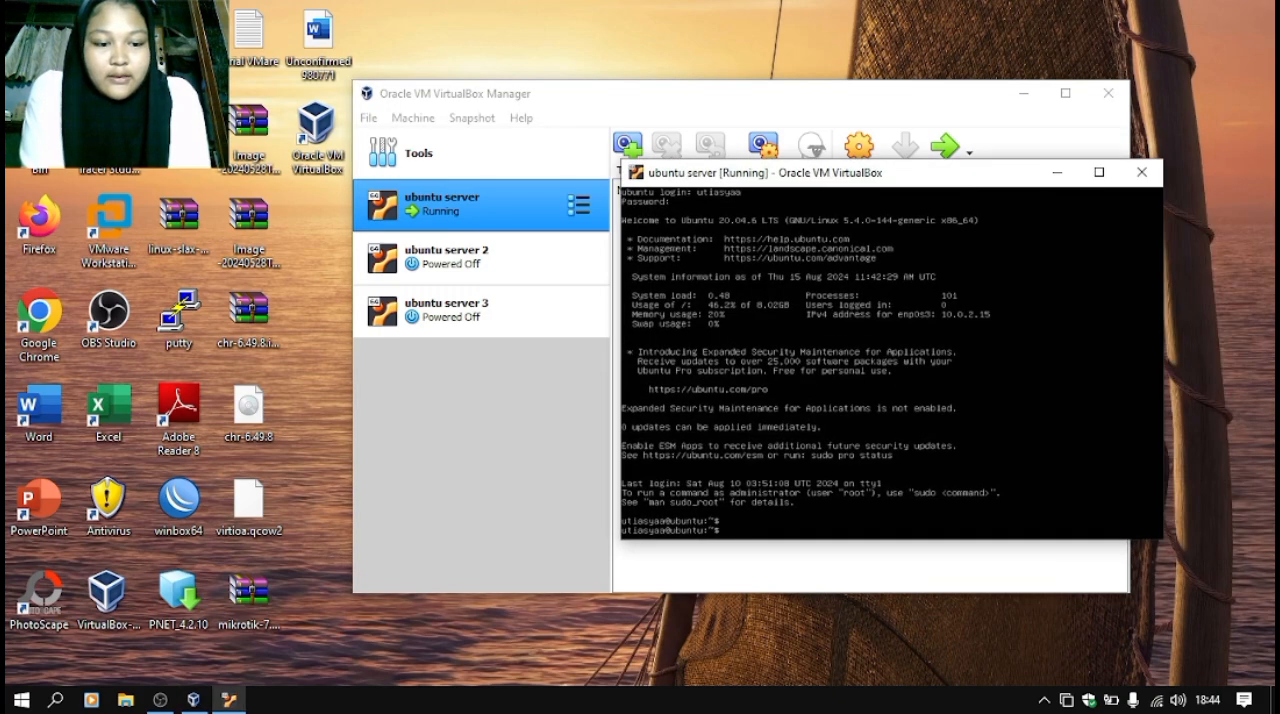
pyautogui.click(1157, 700)
pyautogui.click(860, 643)
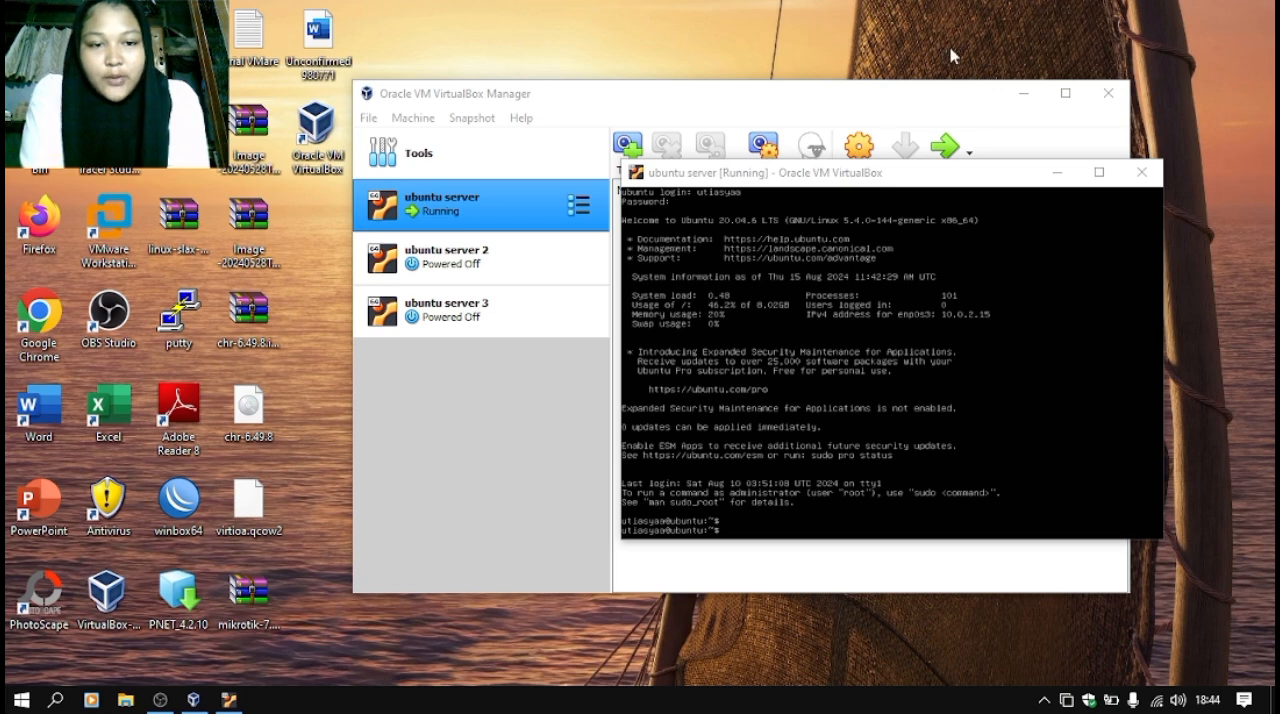
# - Ping google.com from the ubuntu server console to test its internet connection through NAT
pyautogui.click(970, 178)
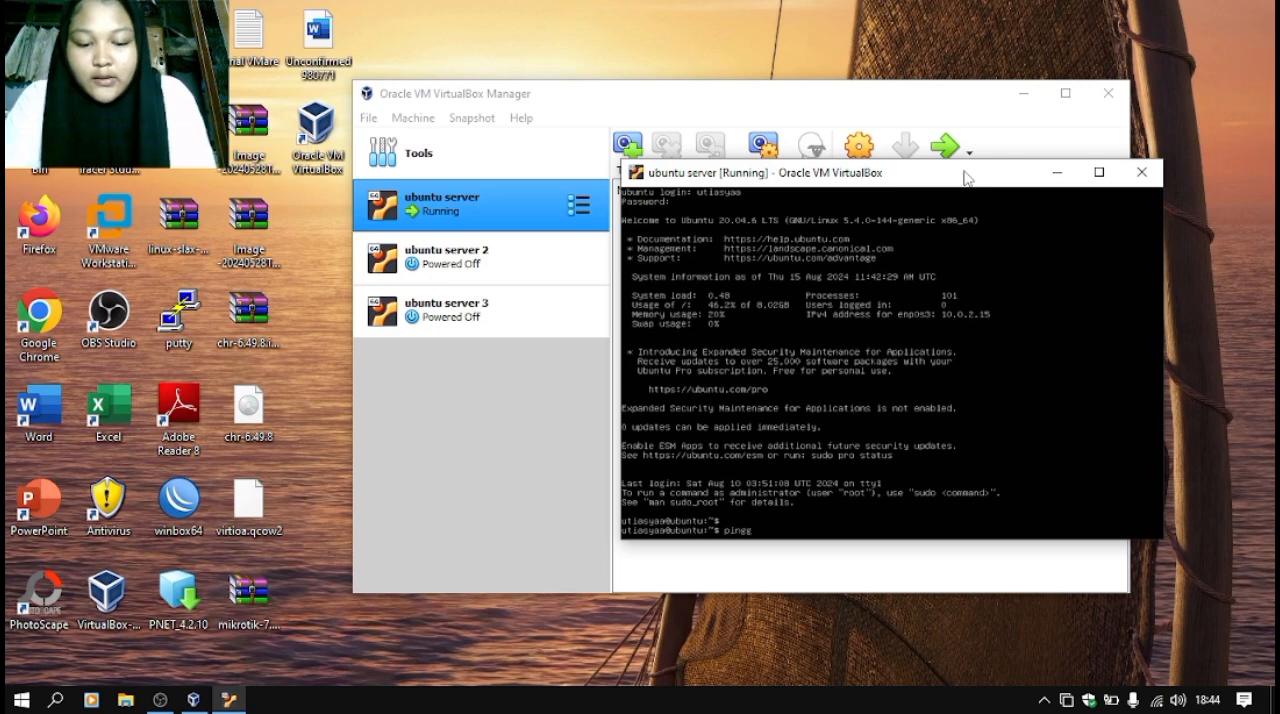
pyautogui.write('pinggo')
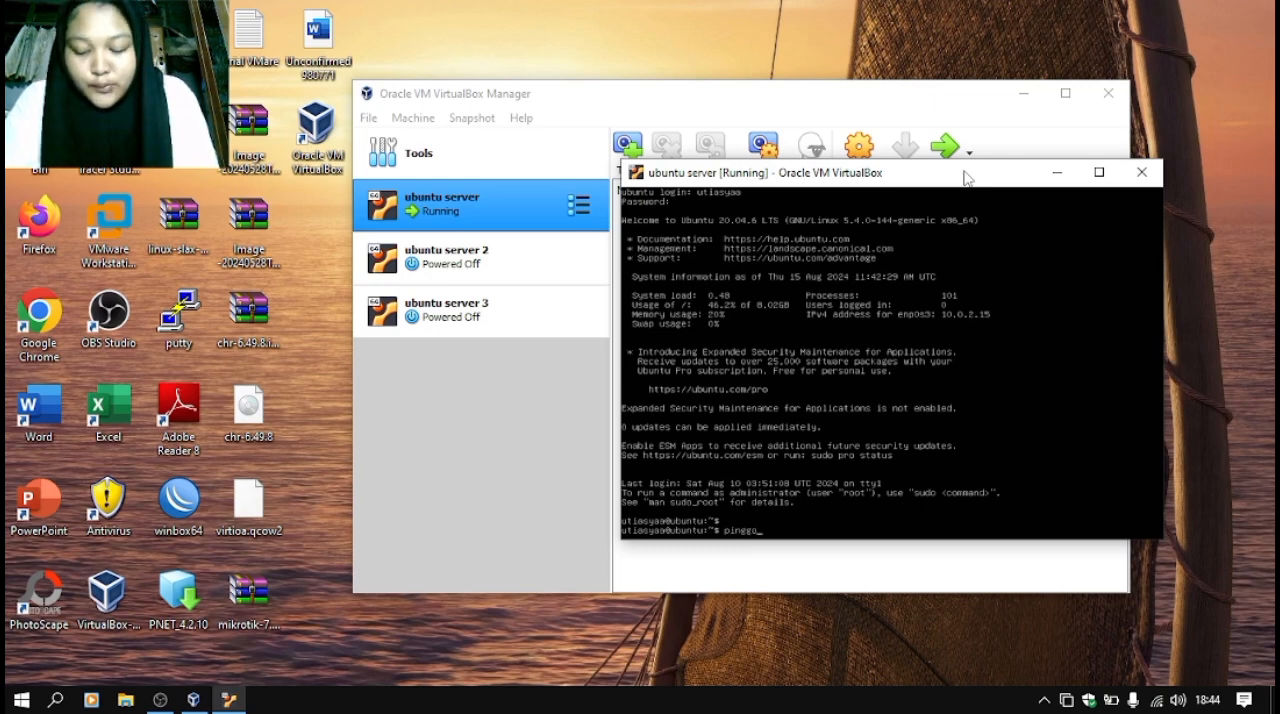
pyautogui.write('ogle.')
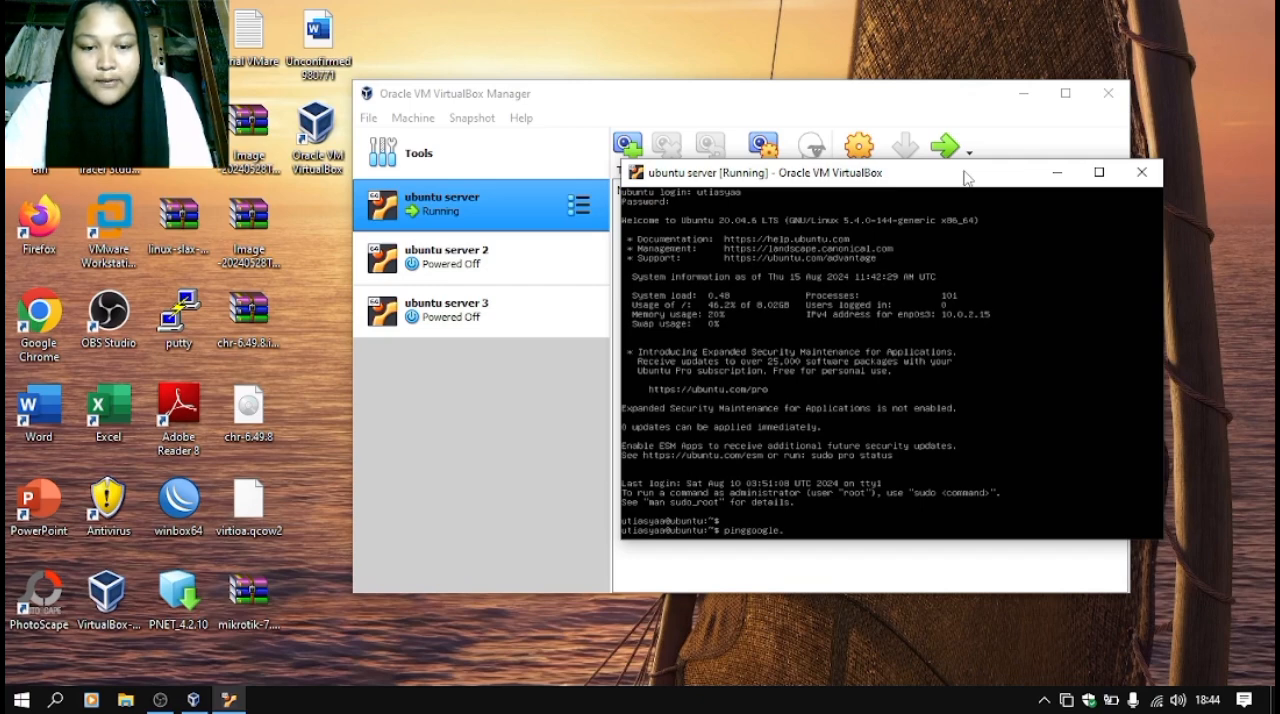
pyautogui.hotkey('ctrl', 'u')
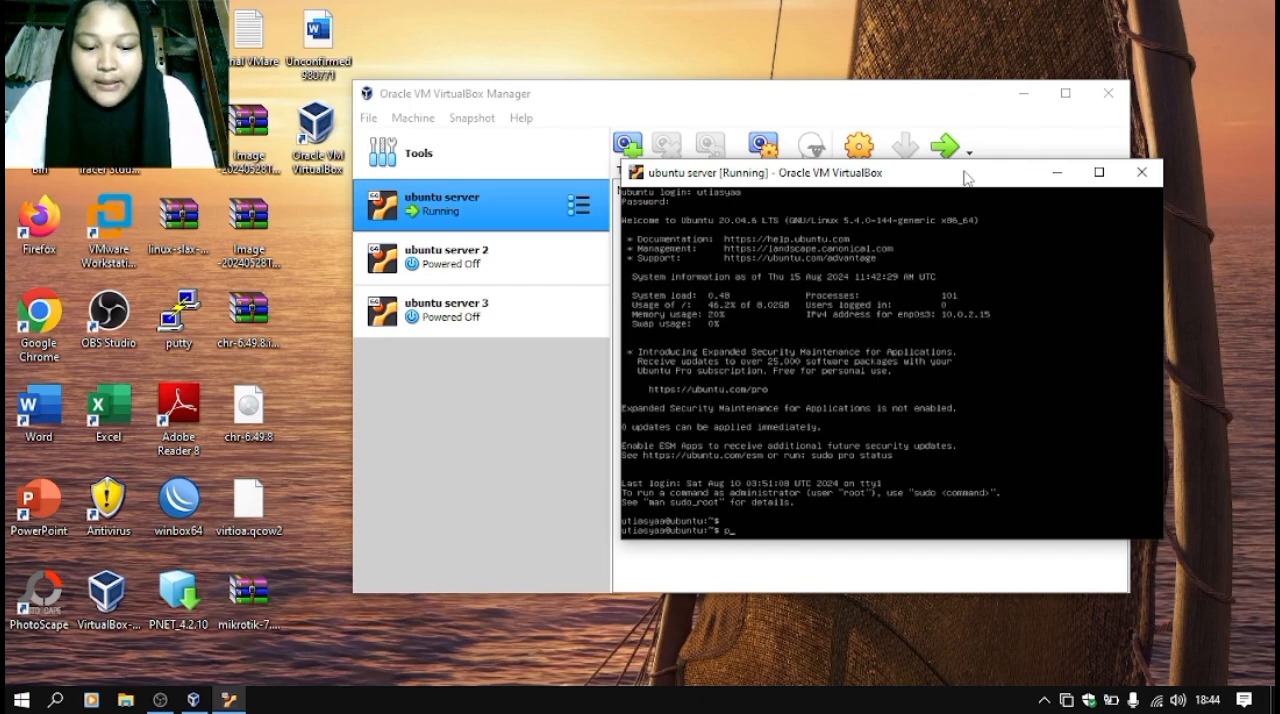
pyautogui.write('ping g')
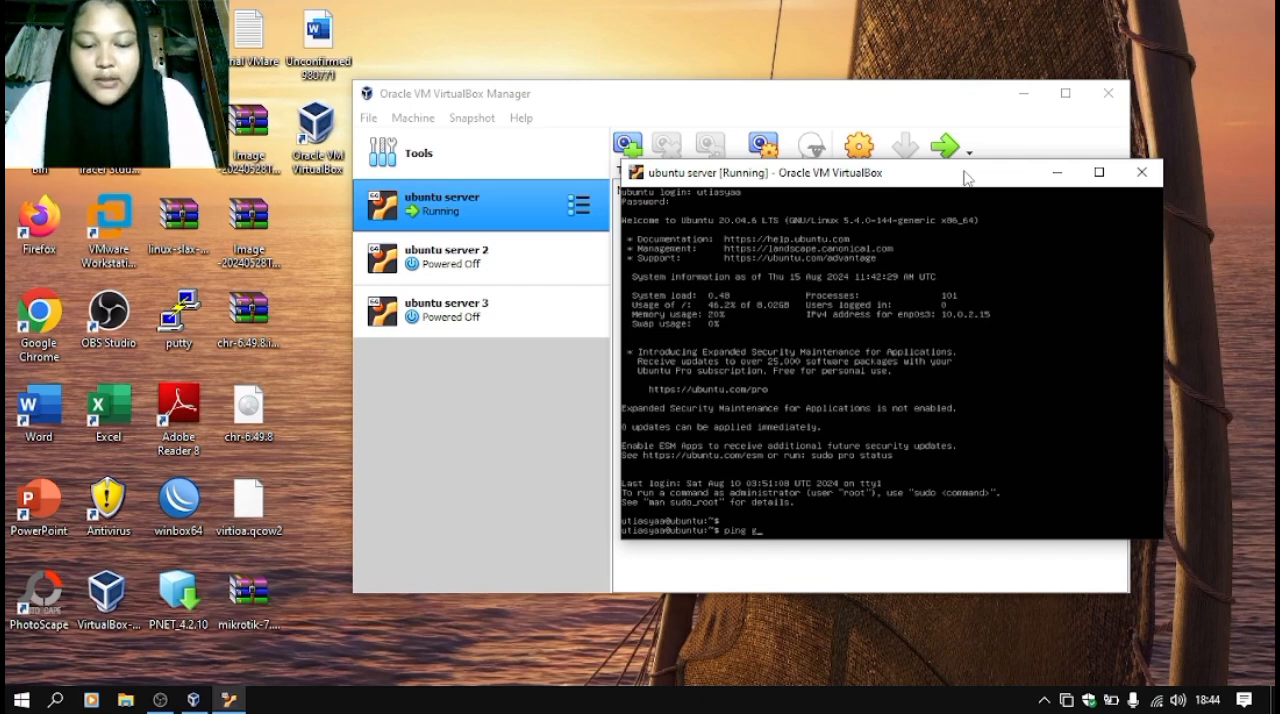
pyautogui.write('oogle.c')
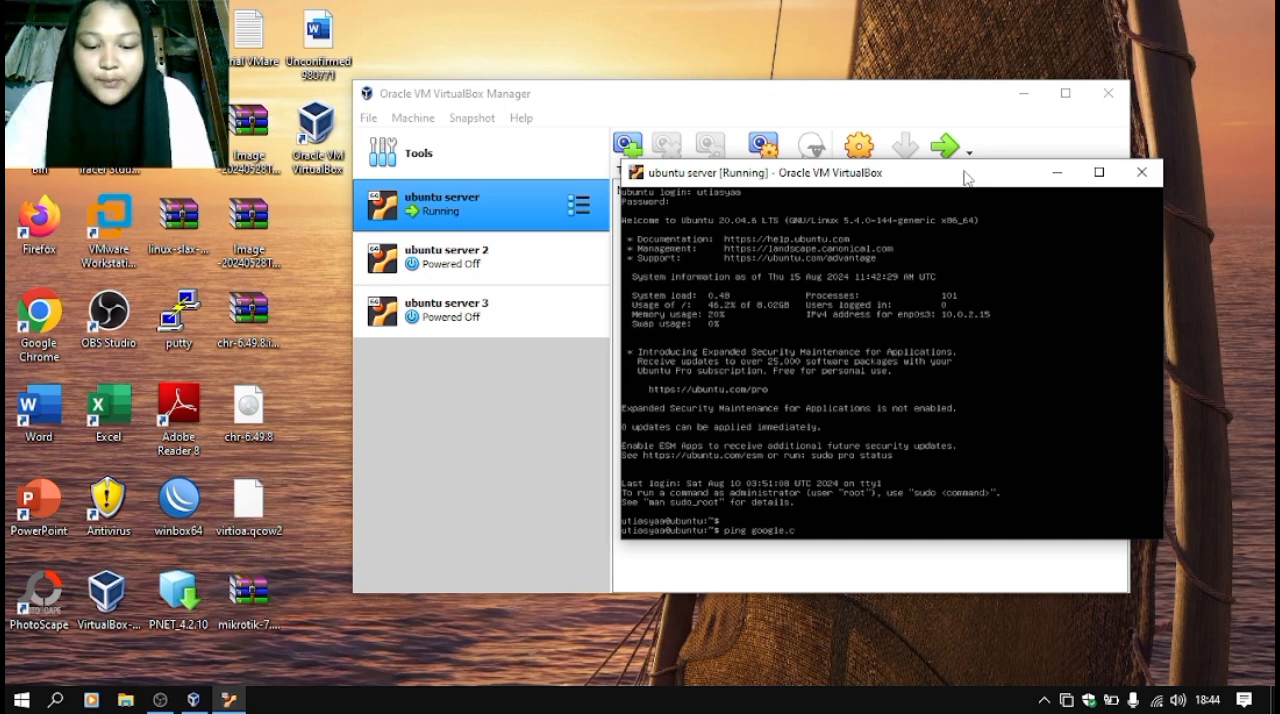
pyautogui.write('om')
pyautogui.press('Return')
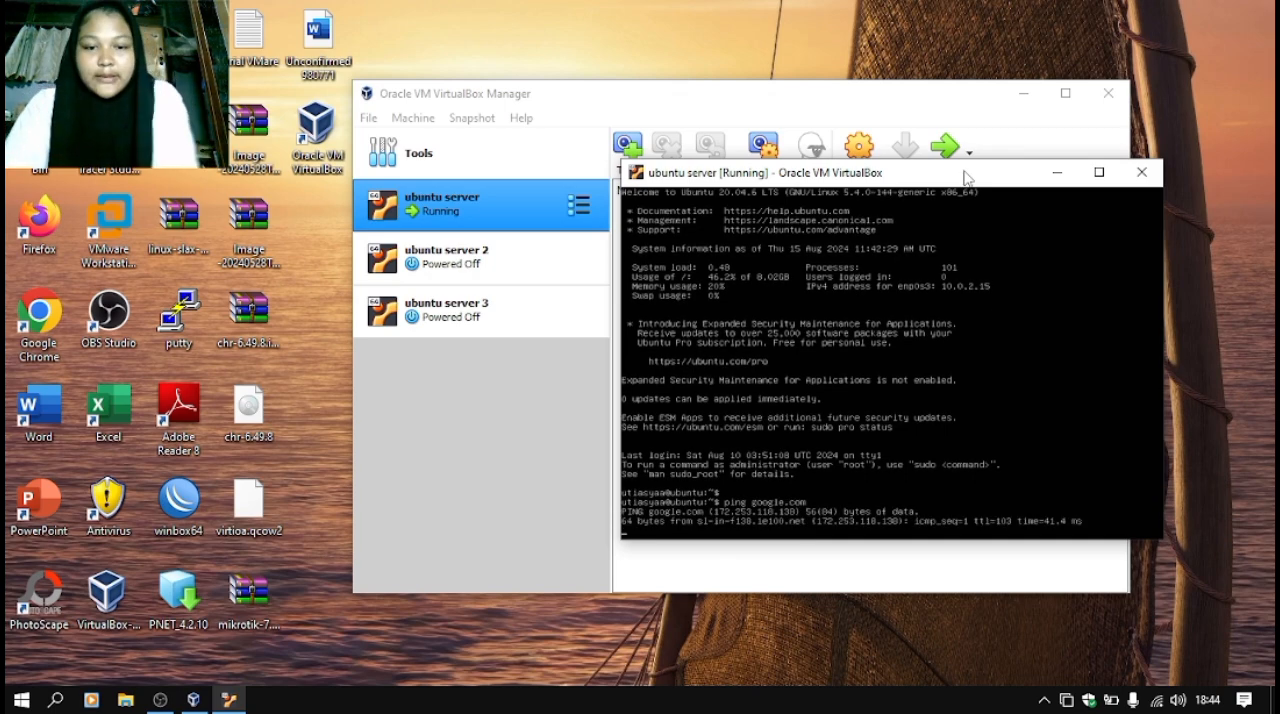
# - Enlarge the ubuntu server console window and display its network interface addresses with ip address
pyautogui.moveTo(624, 178); pyautogui.dragTo(320, 130)
pyautogui.moveTo(279, 71); pyautogui.dragTo(268, 52)
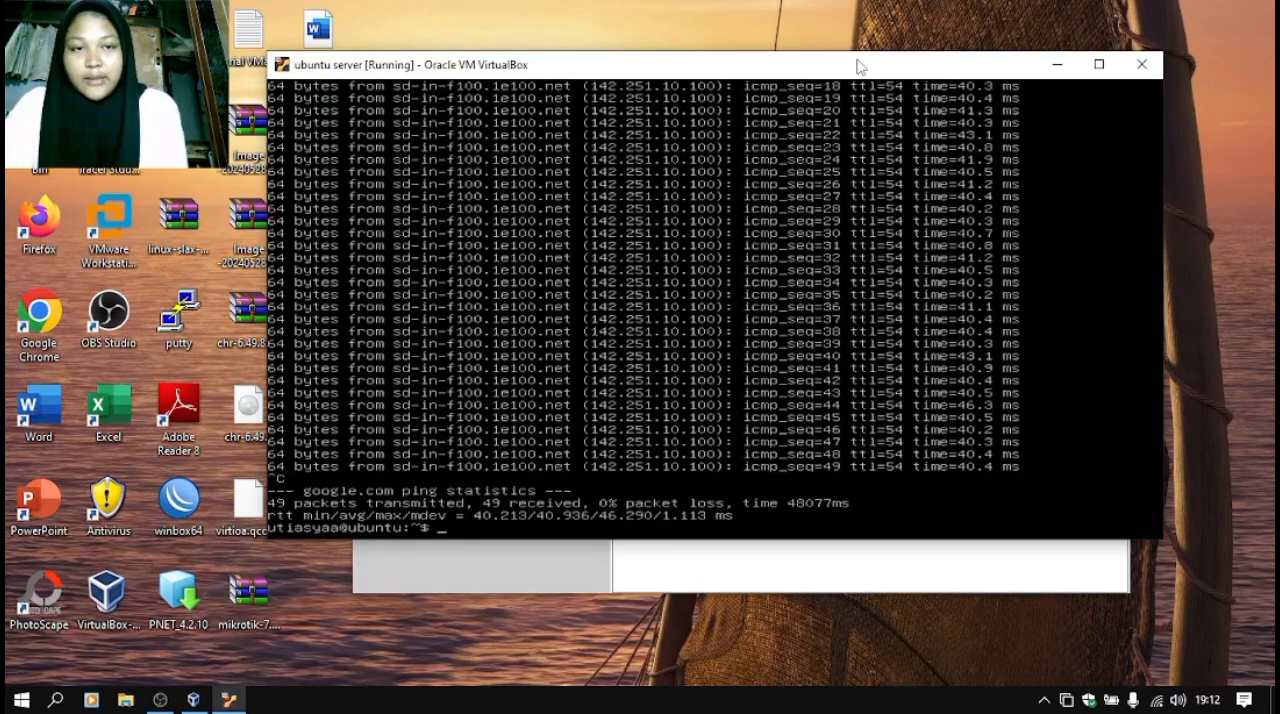
pyautogui.write('p')
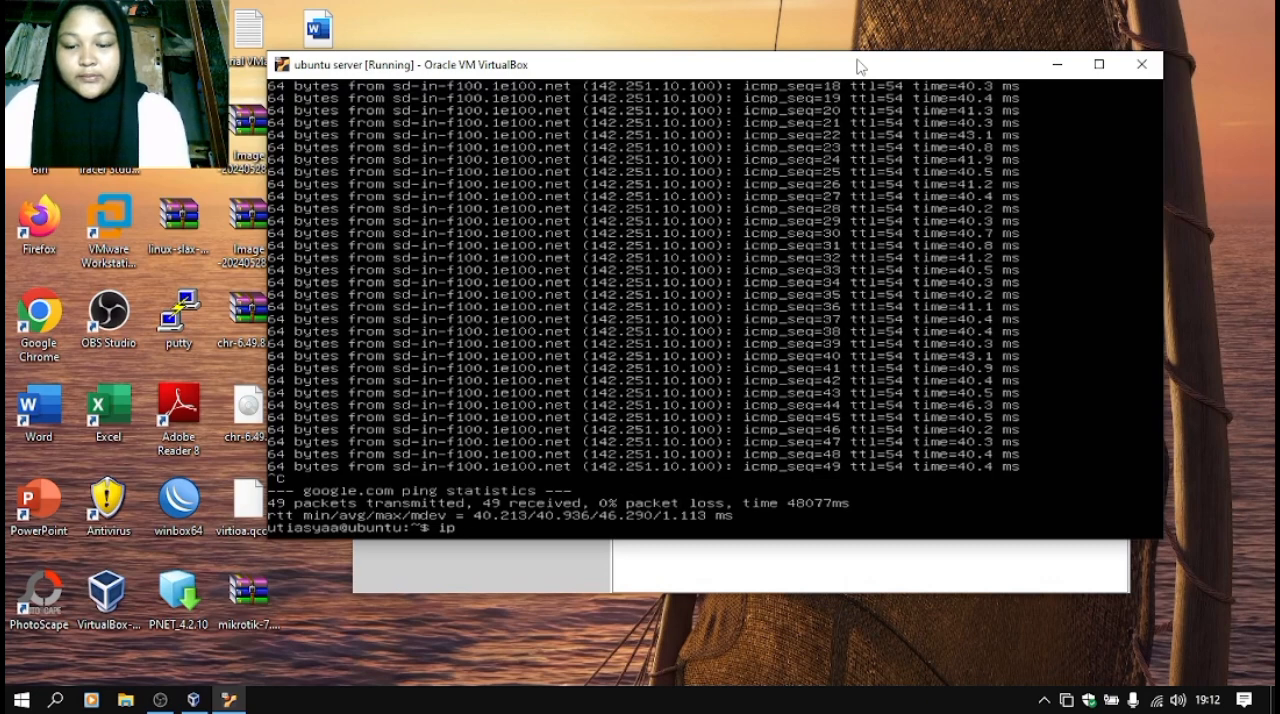
pyautogui.write(' add')
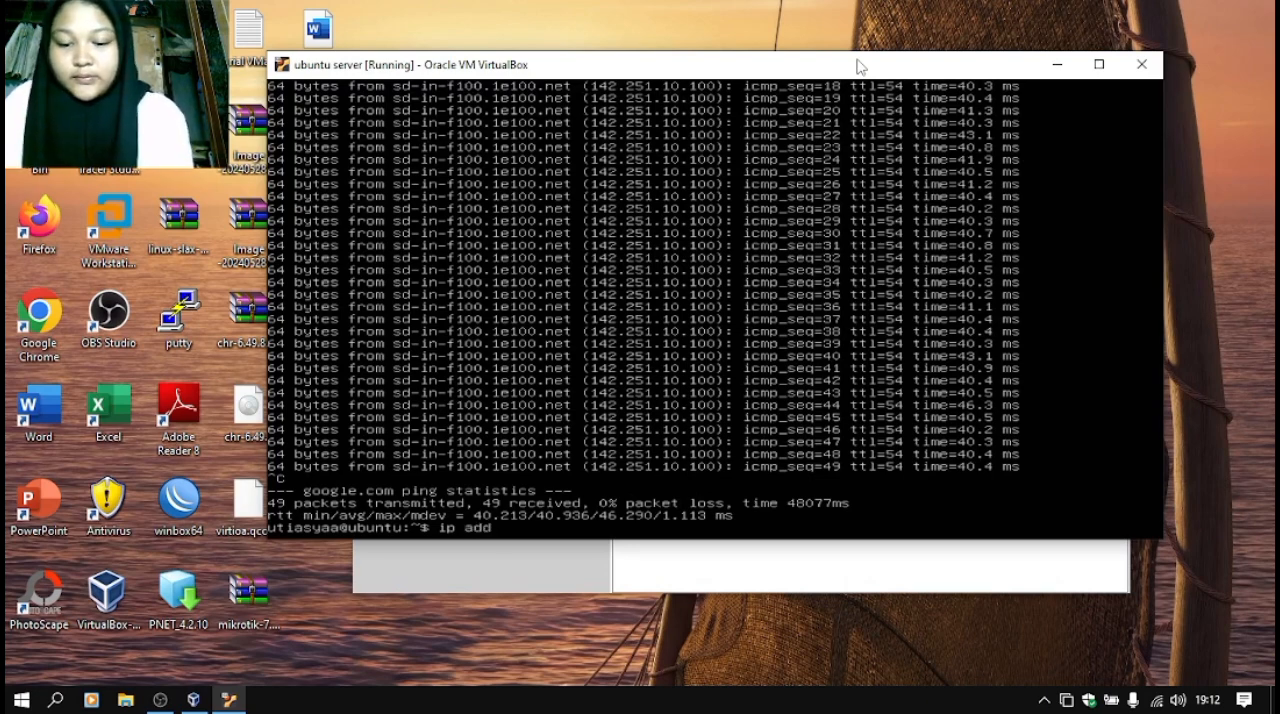
pyautogui.write('ress')
pyautogui.press('Return')
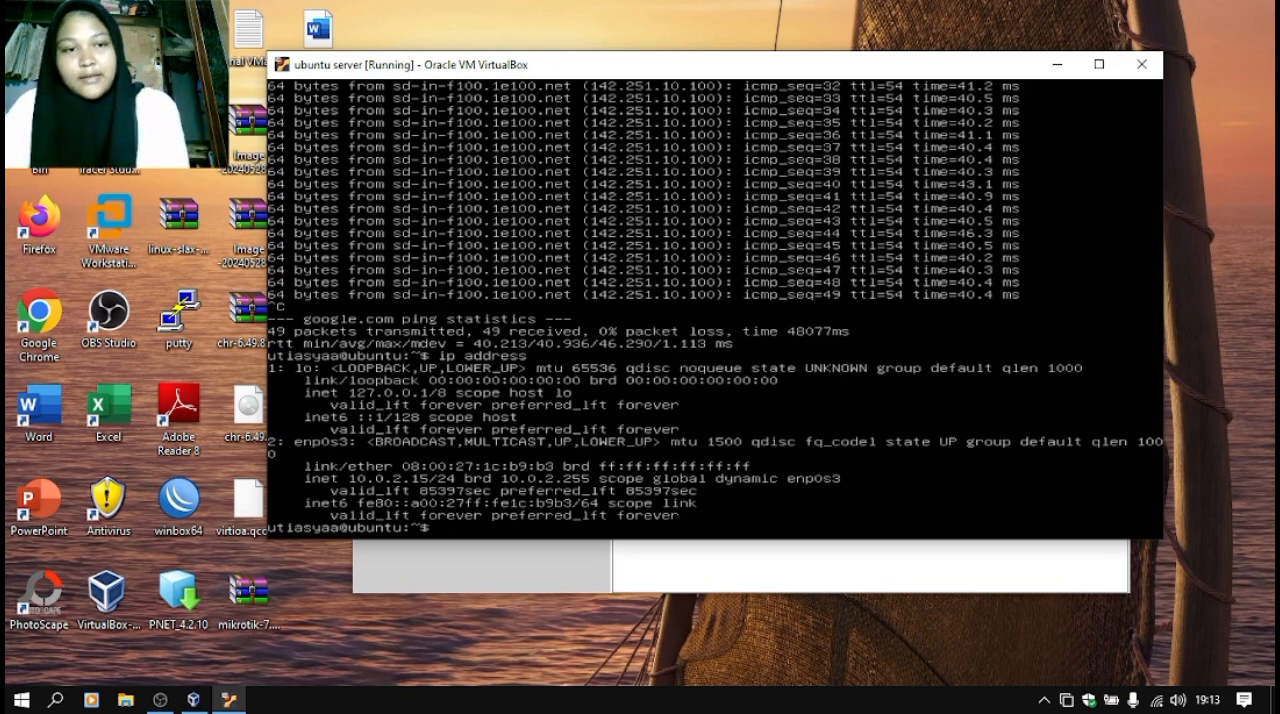
# - Search for cmd on the Windows host and open Command Prompt
pyautogui.click(47, 699)
pyautogui.write('m')
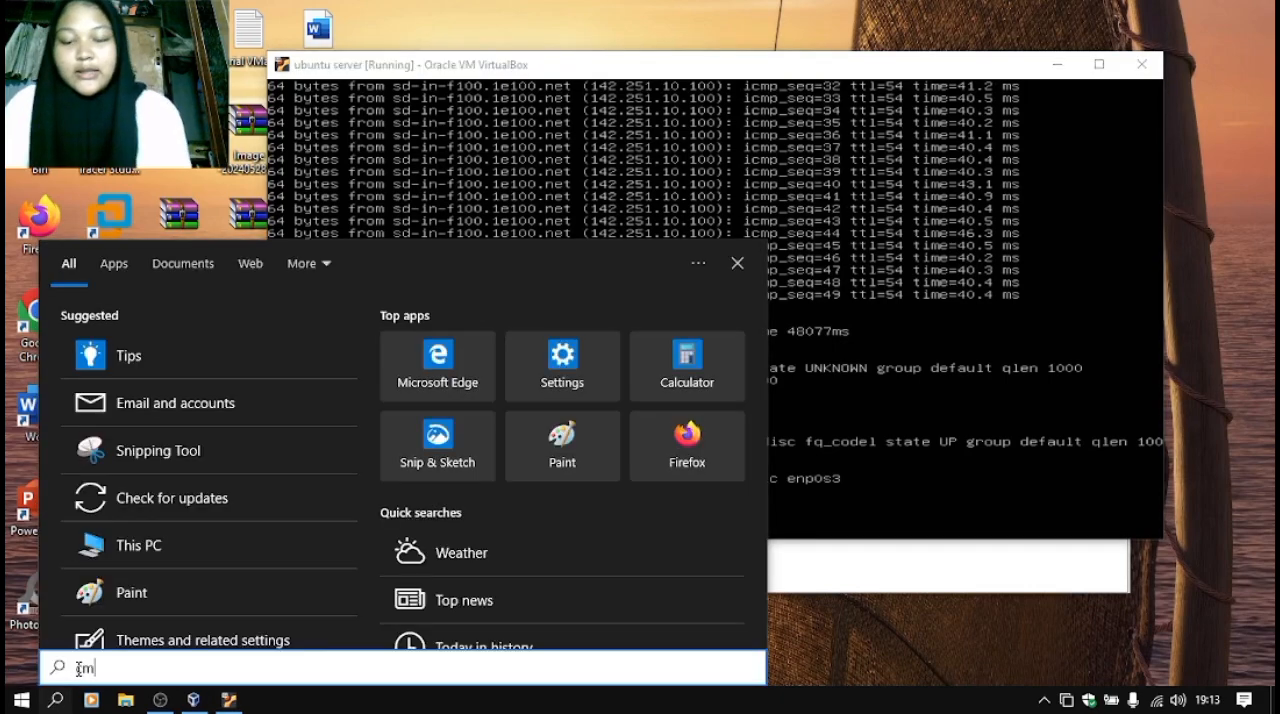
pyautogui.write('d')
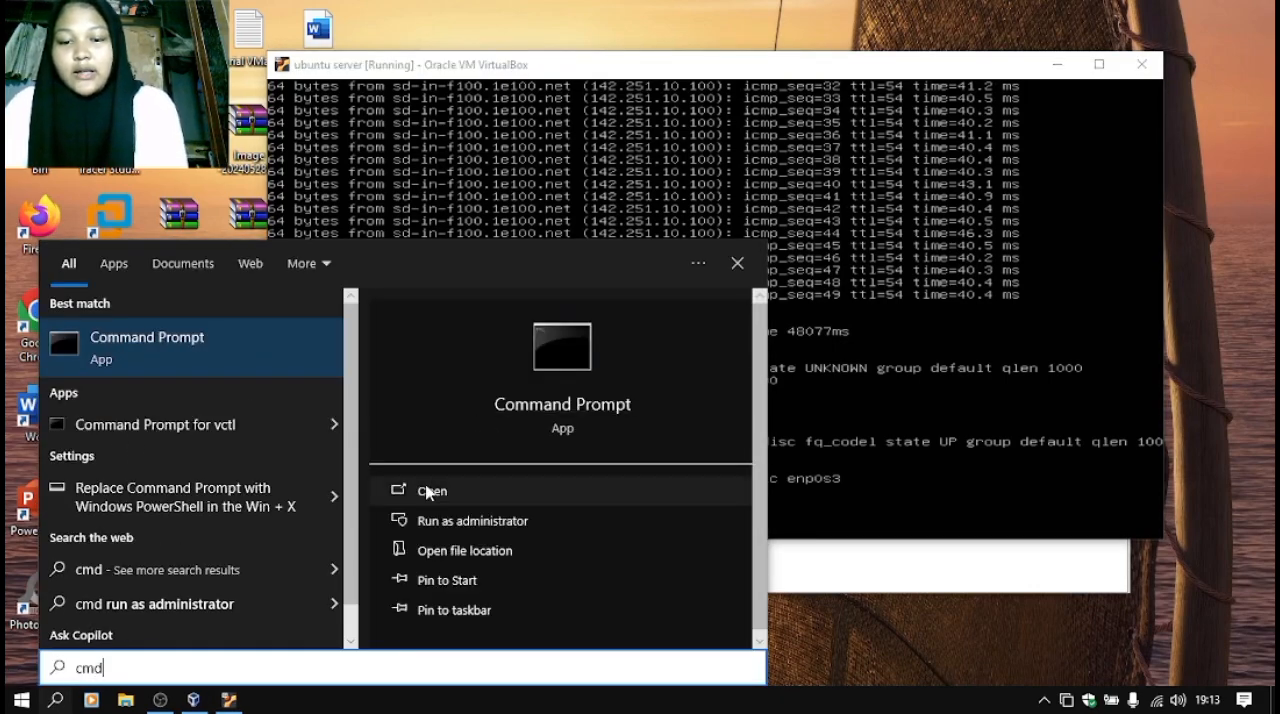
pyautogui.click(428, 492)
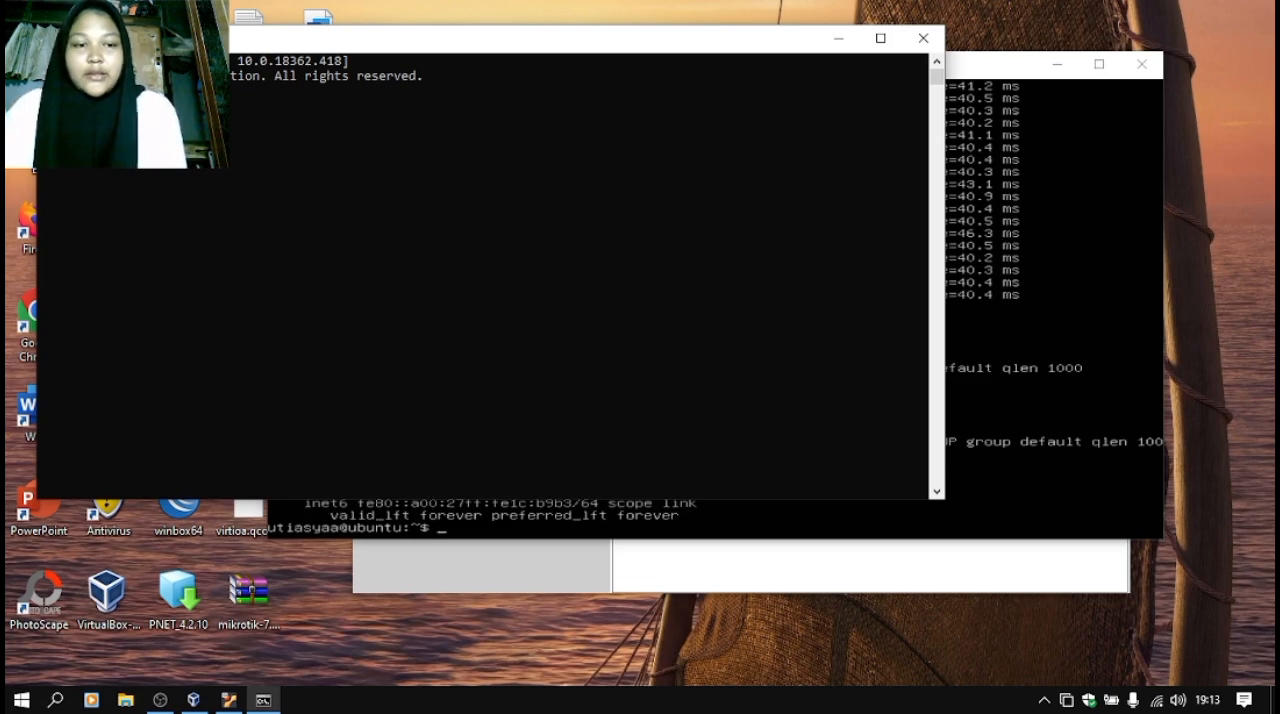
# - Arrange the ubuntu server console and a narrowed Command Prompt side by side and ping 10.0.2.255 from the host
pyautogui.moveTo(995, 71); pyautogui.dragTo(1108, 67)
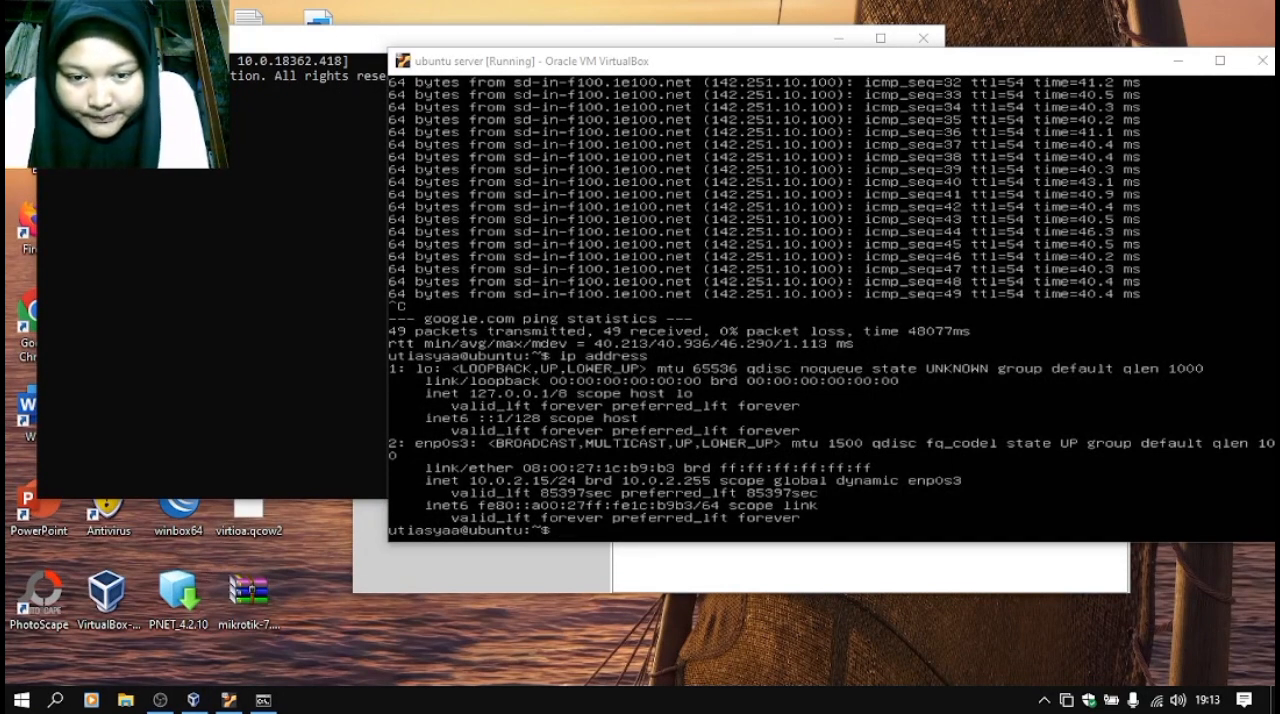
pyautogui.click(290, 392)
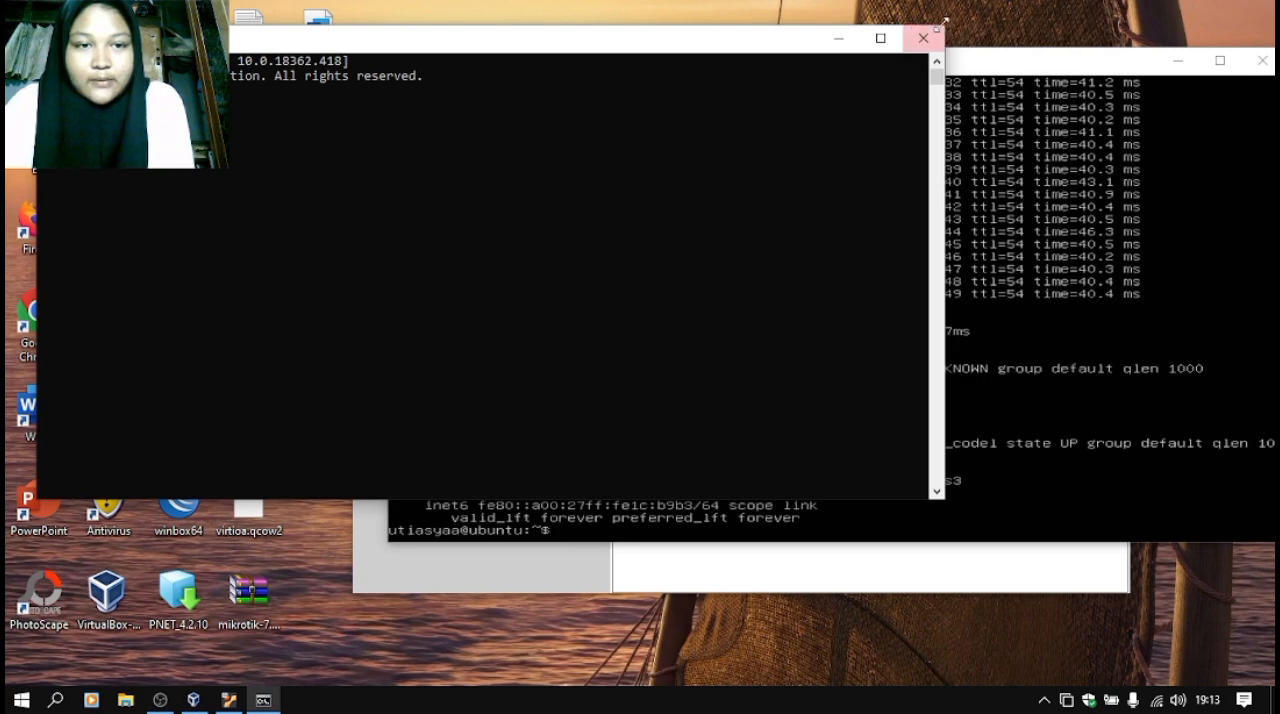
pyautogui.moveTo(945, 35); pyautogui.dragTo(428, 7)
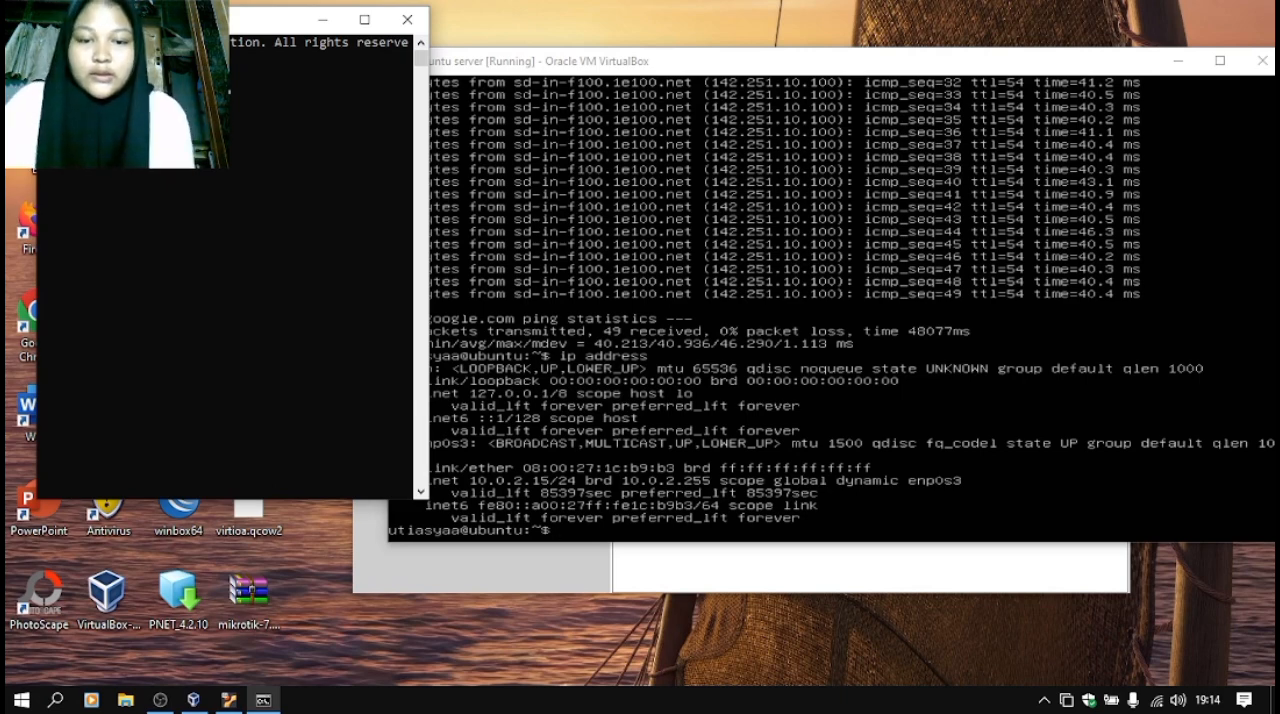
pyautogui.write('255')
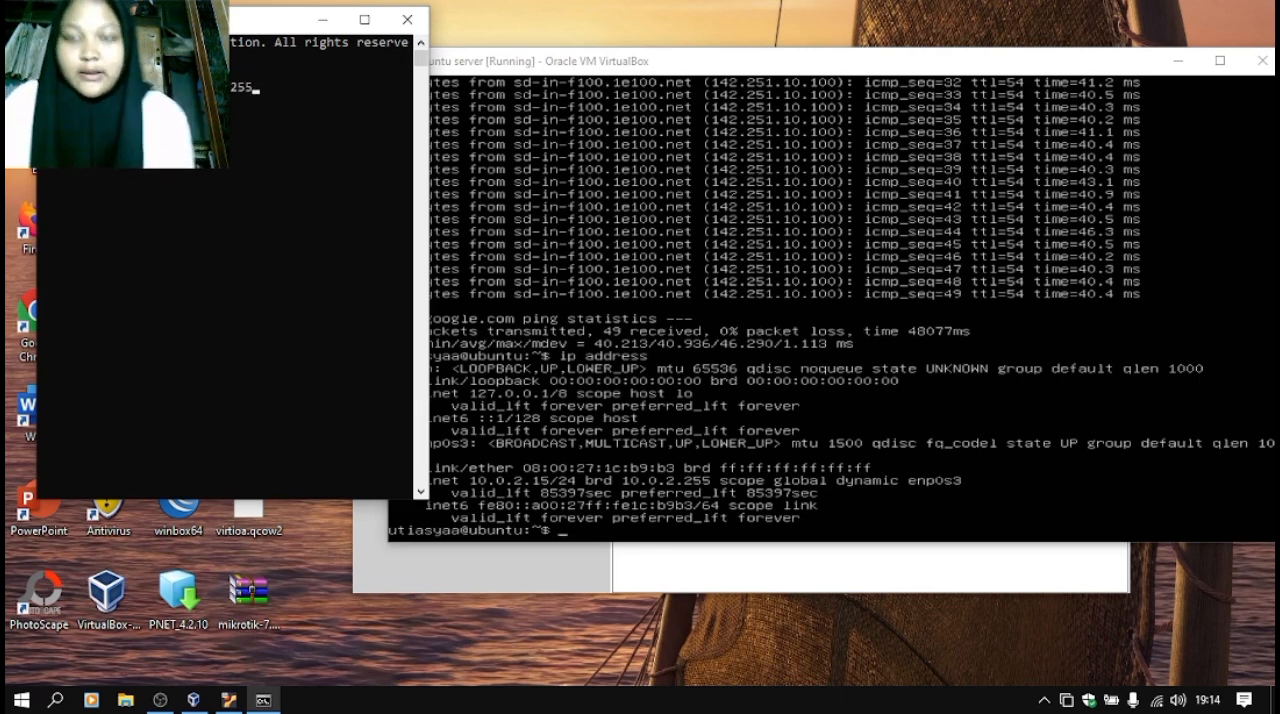
pyautogui.press('Return')
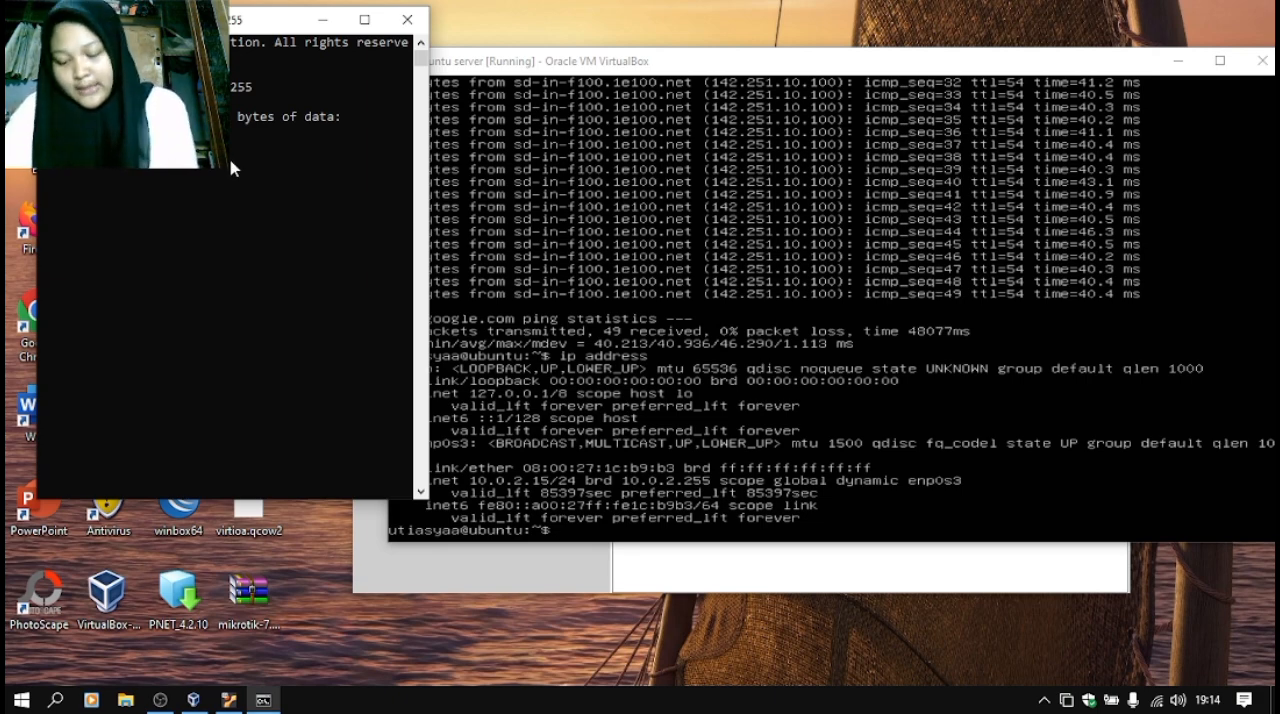
# - Switch to Control Panel, go to the host's network adapter settings and open the VirtualBox Host-Only Network adapter
pyautogui.click(55, 700)
pyautogui.write('co')
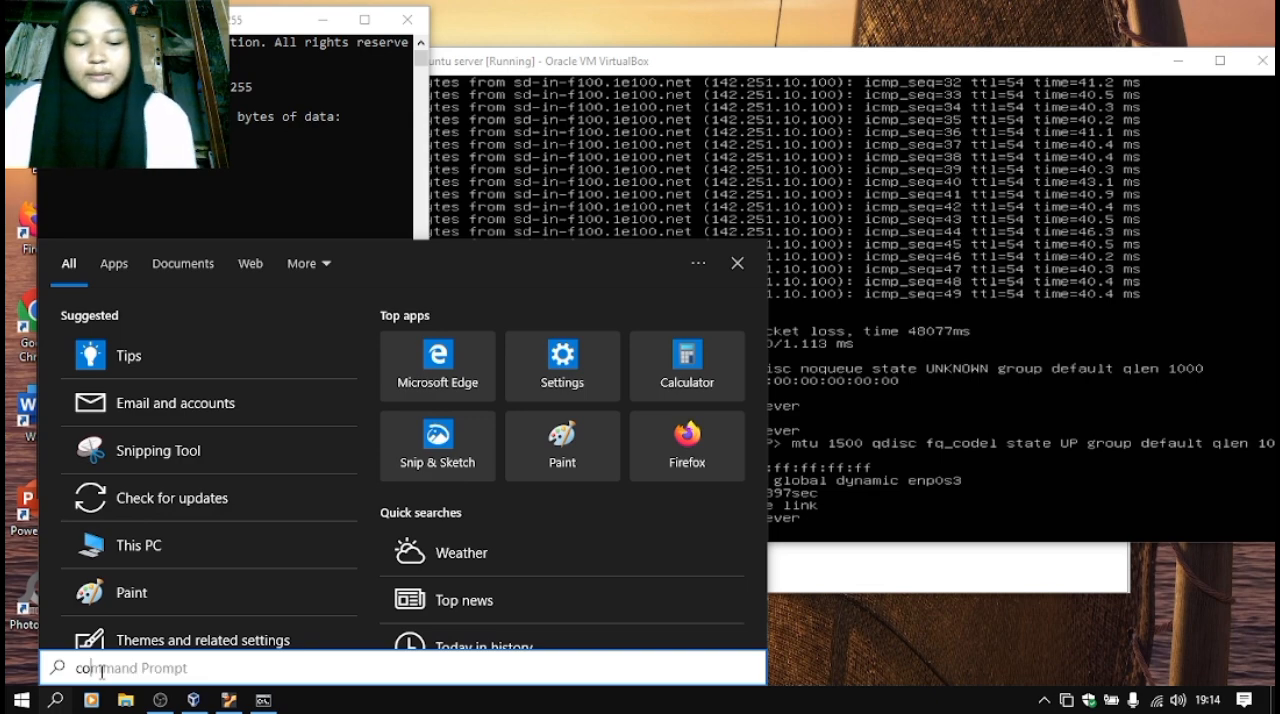
pyautogui.write('mtro')
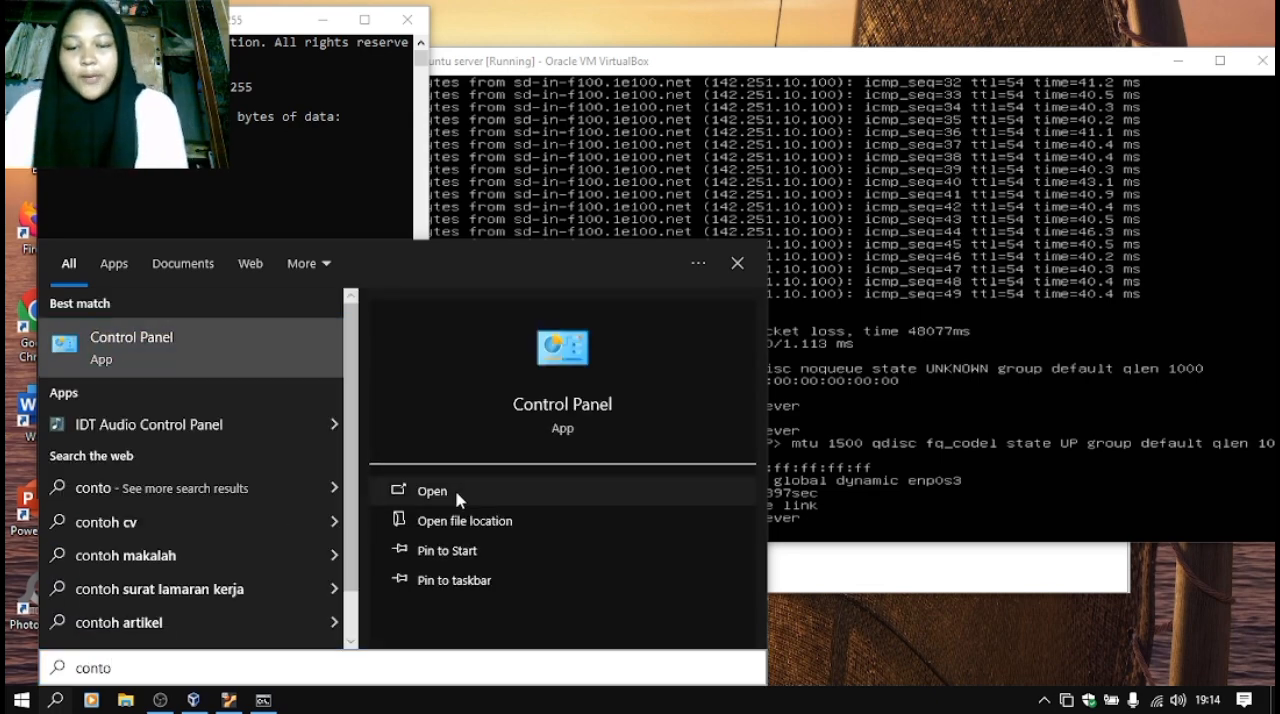
pyautogui.click(457, 494)
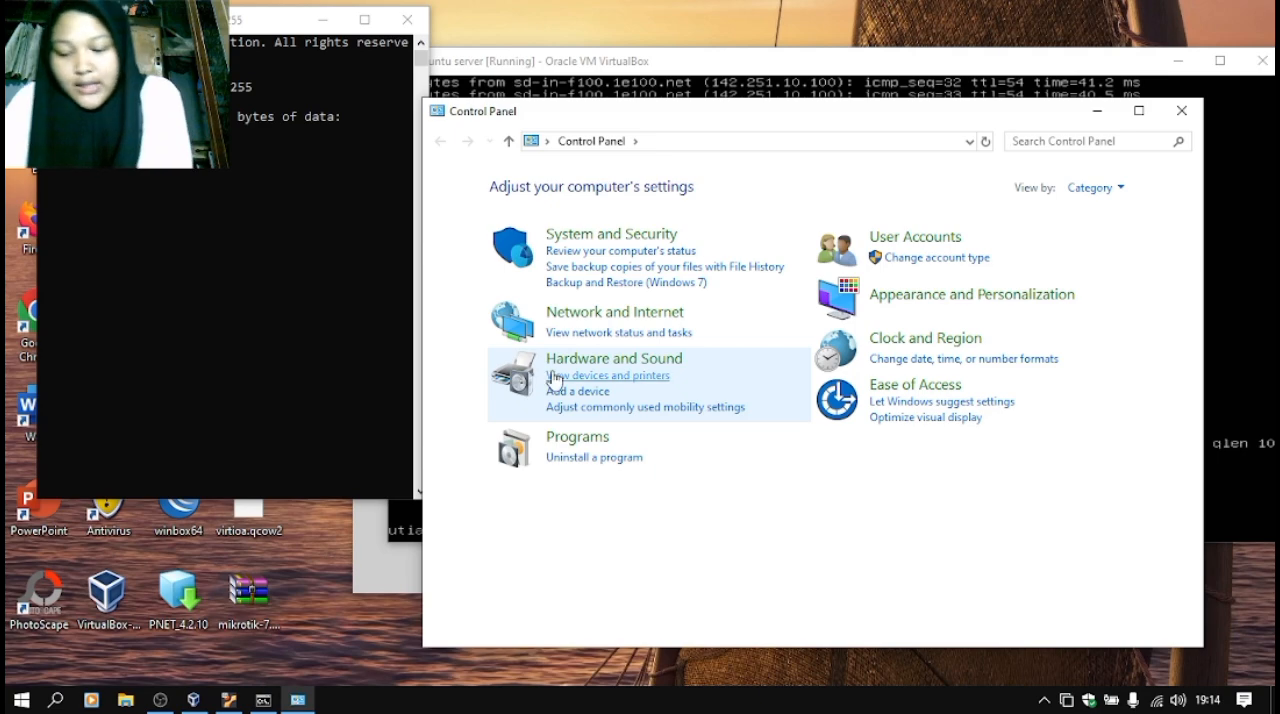
pyautogui.click(608, 316)
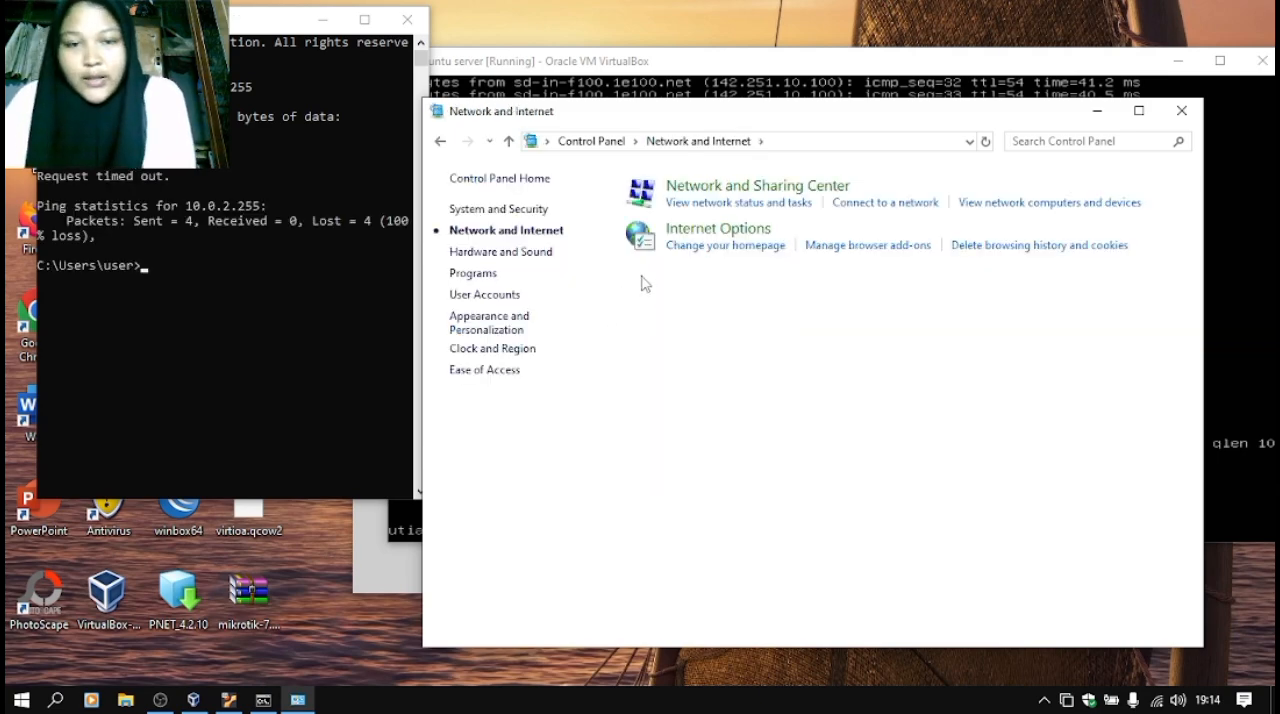
pyautogui.click(751, 190)
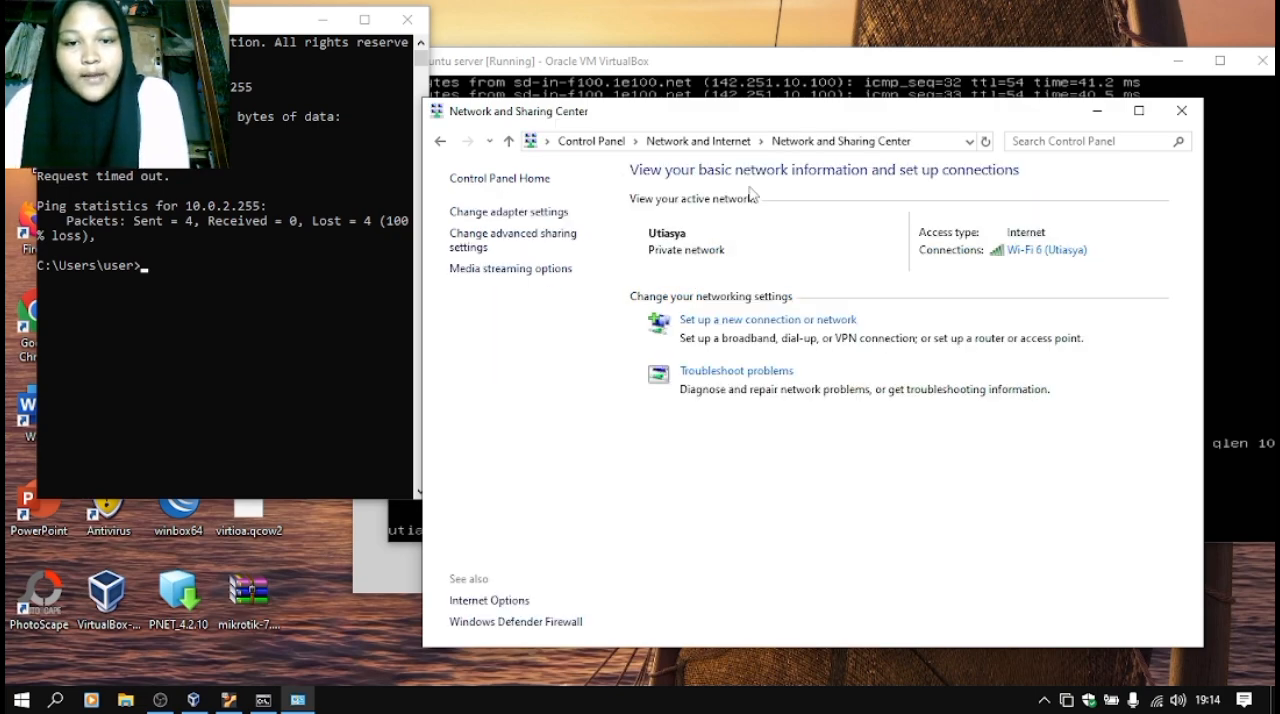
pyautogui.click(489, 212)
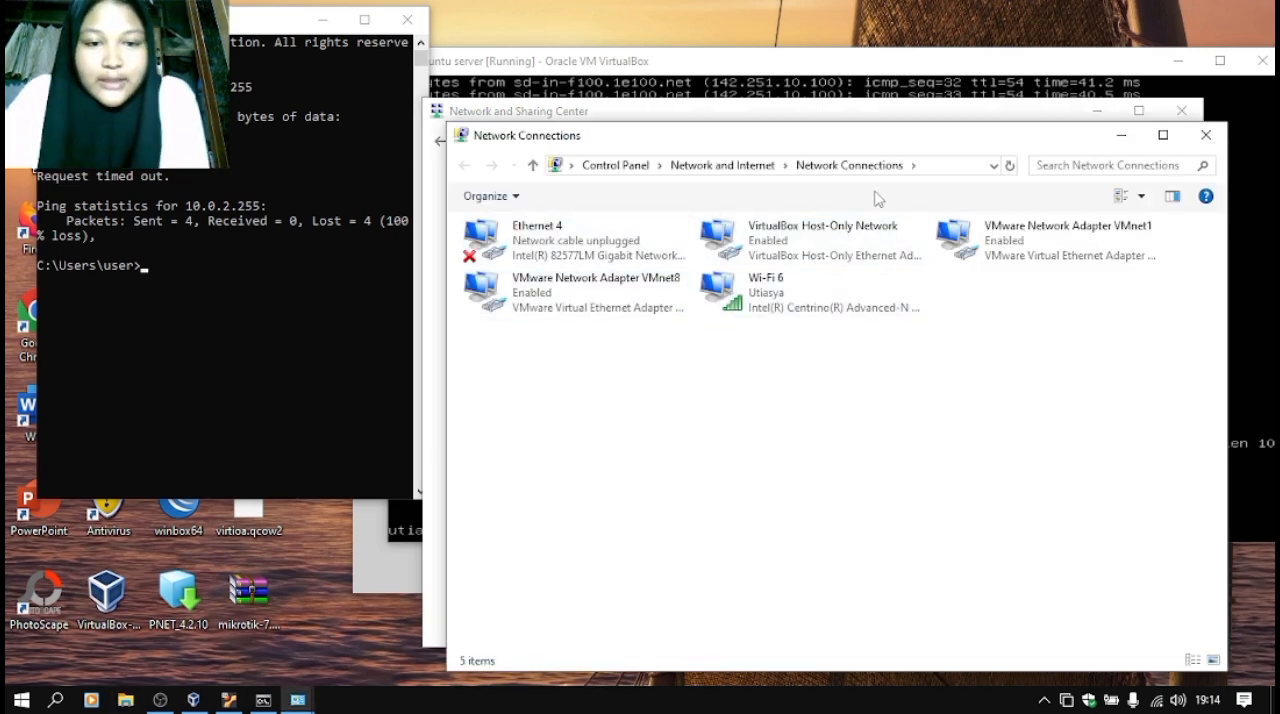
pyautogui.click(826, 238)
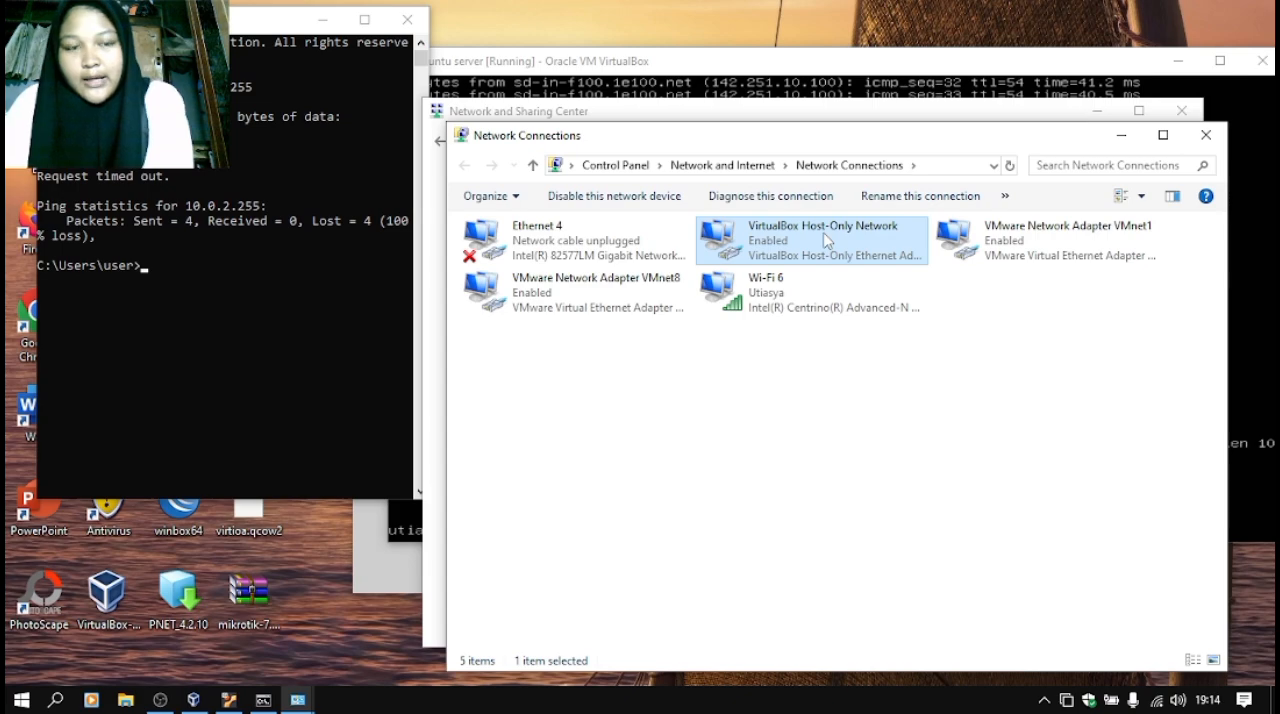
pyautogui.doubleClick(827, 240)
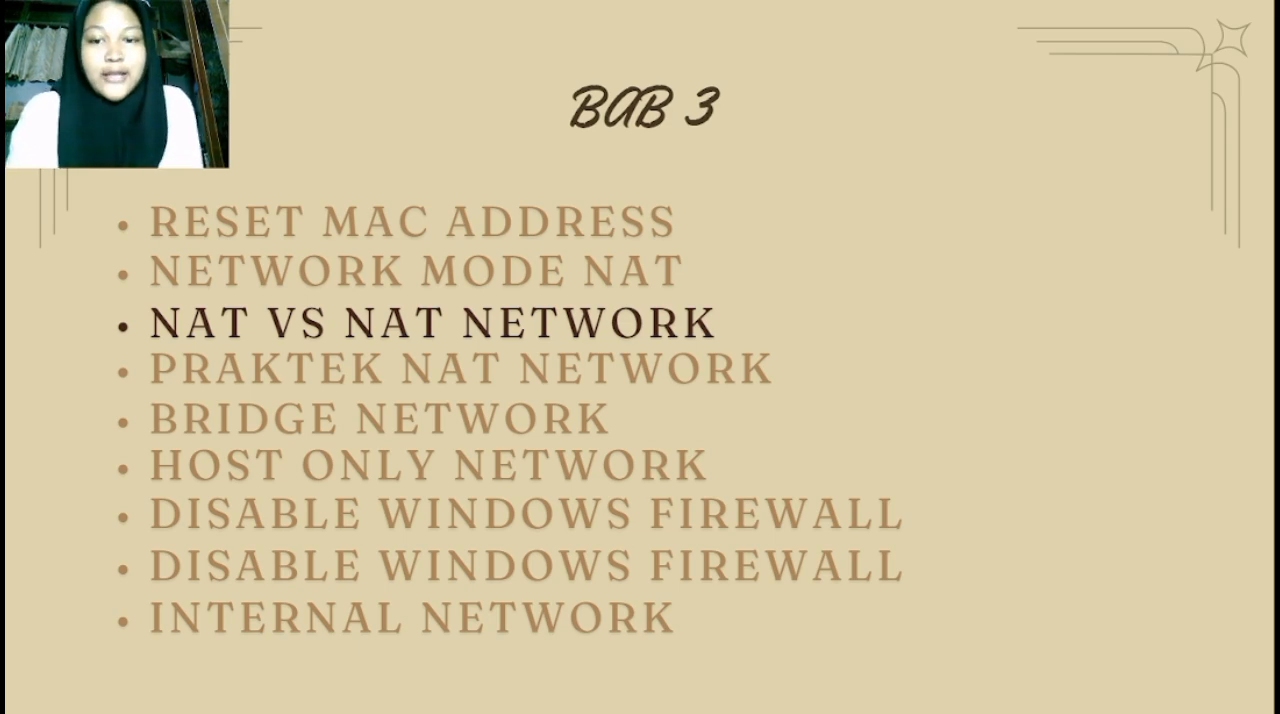
pyautogui.press('Right')
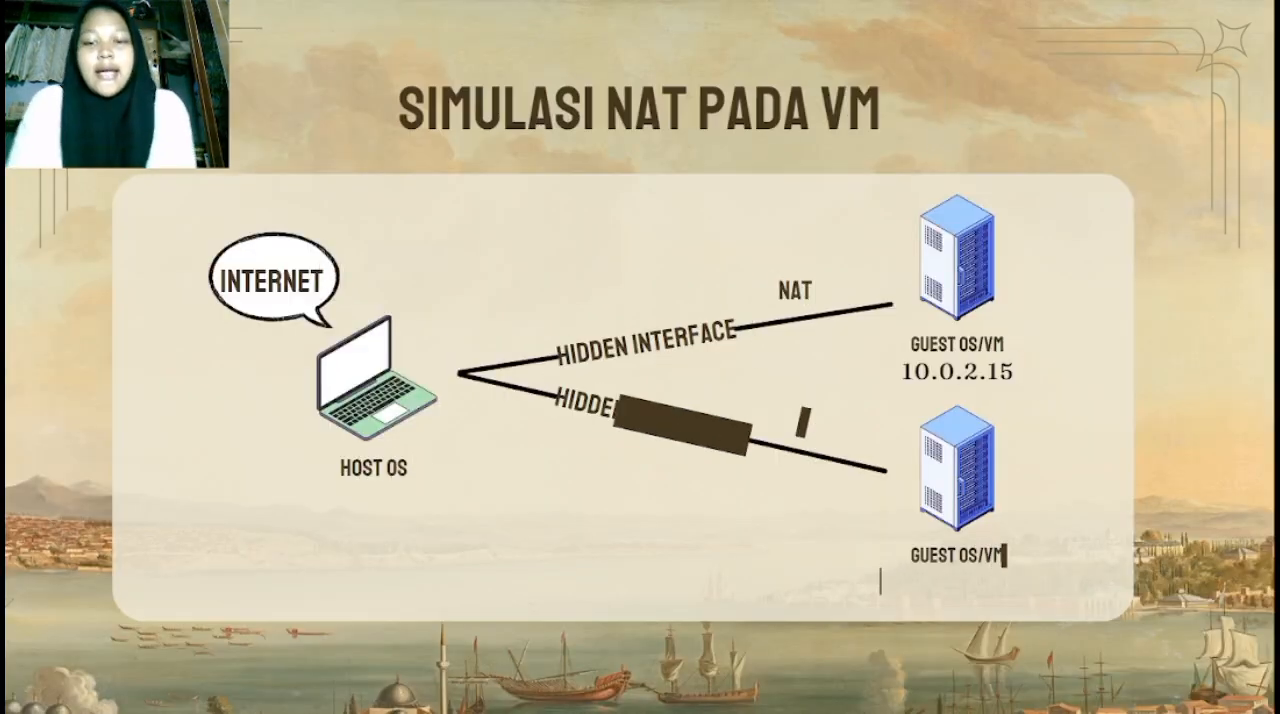